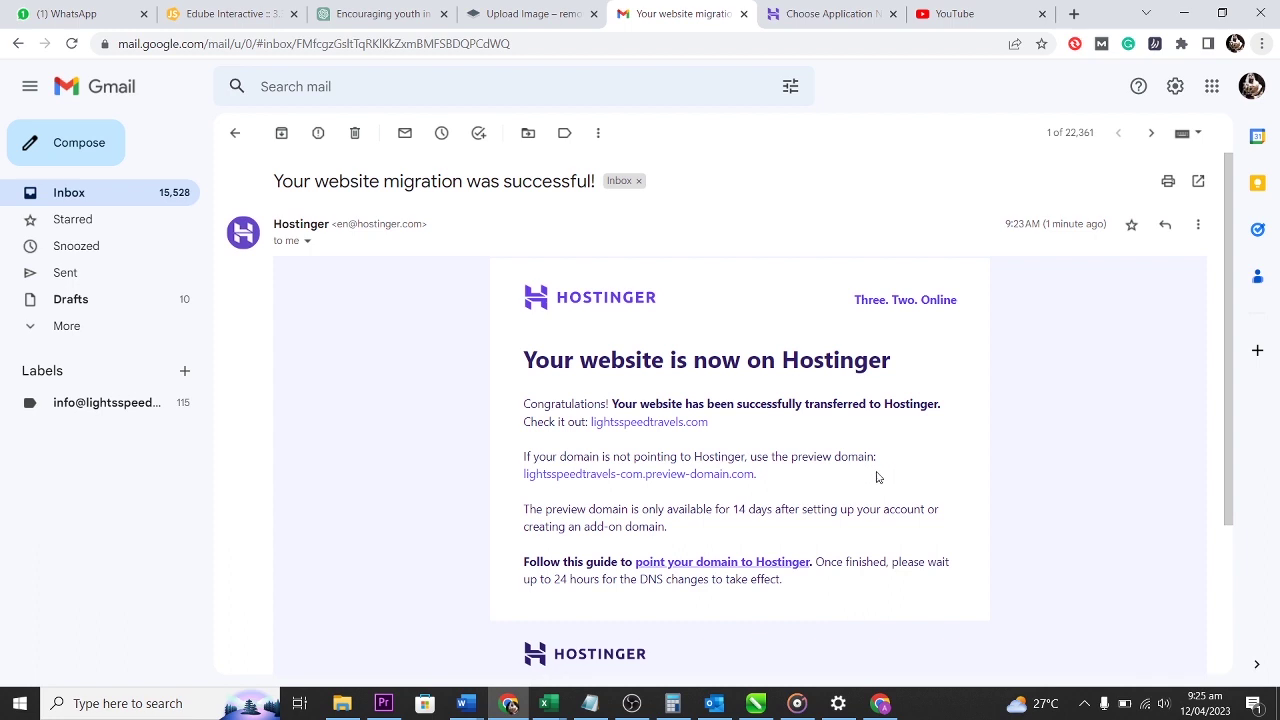
Open the lightsspeedtravels.com link from Hostinger's migration-success email in a new tab.
right_click(649, 424)
left_click(665, 431)
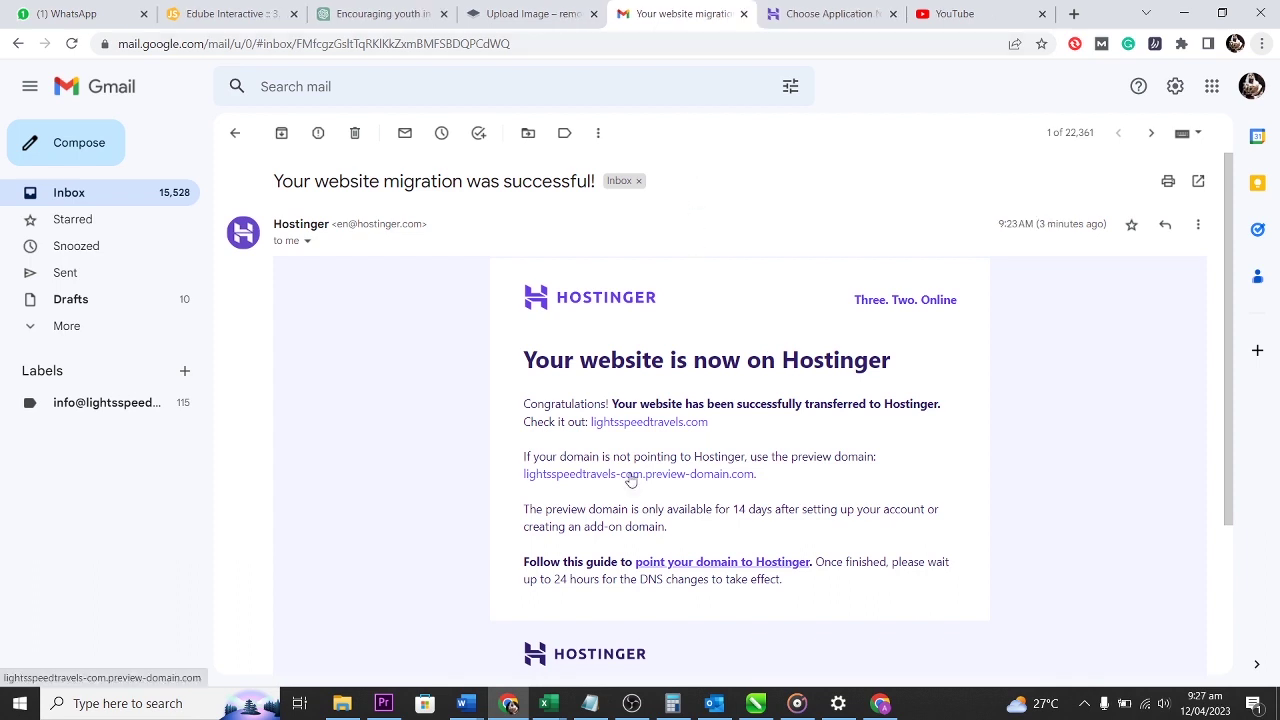
Open the lightsspeedtravels-com.preview-domain.com preview and look through the migrated site, returning to the top.
left_click(629, 476)
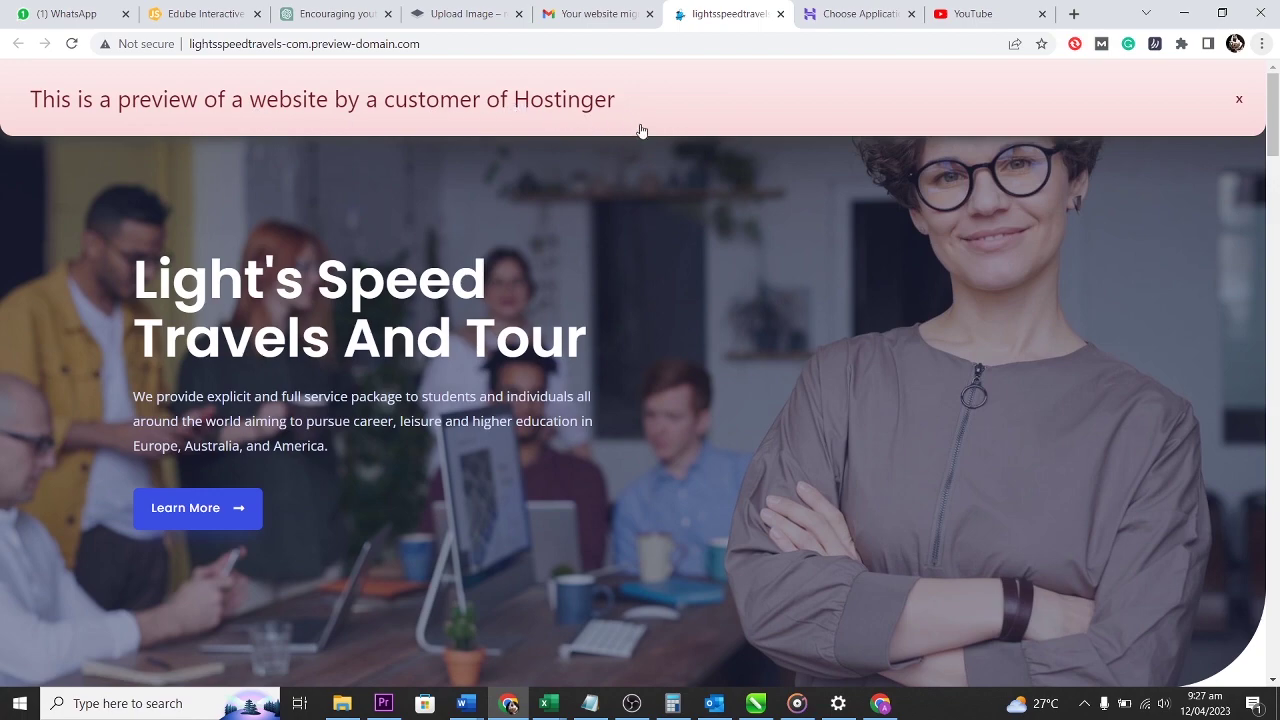
scroll(690, 364, "down", 12)
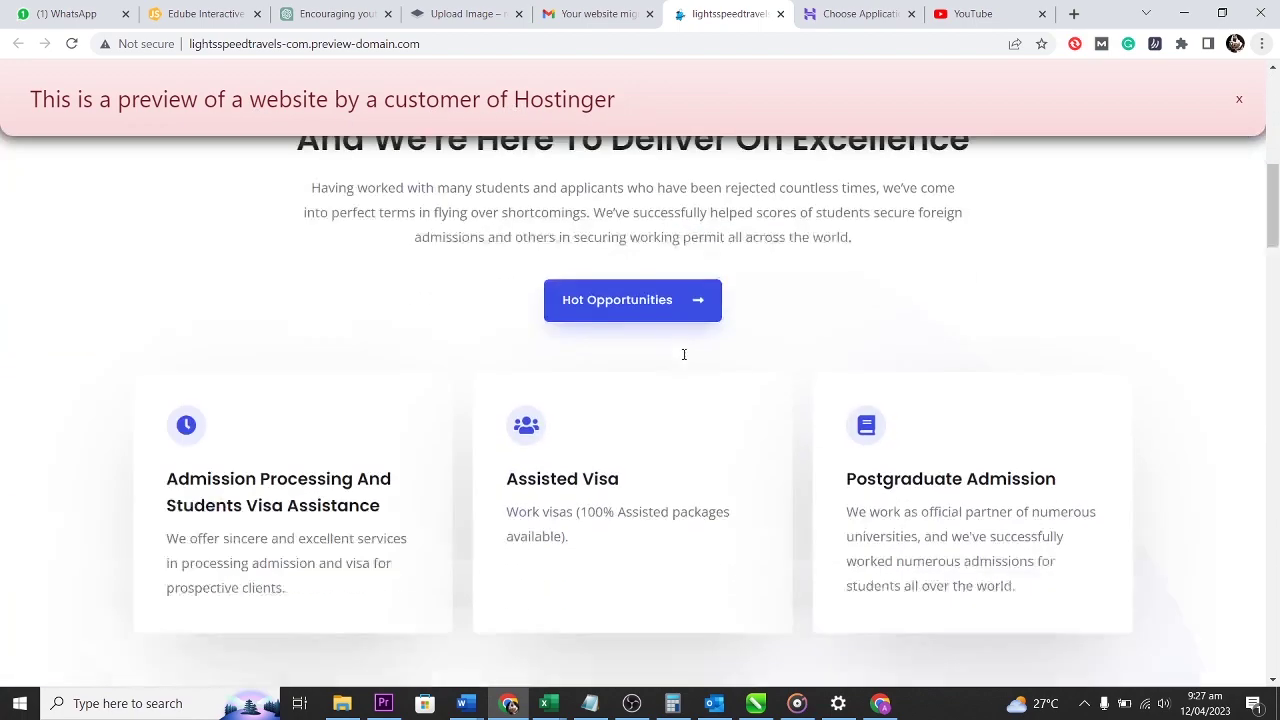
scroll(683, 359, "down", 9)
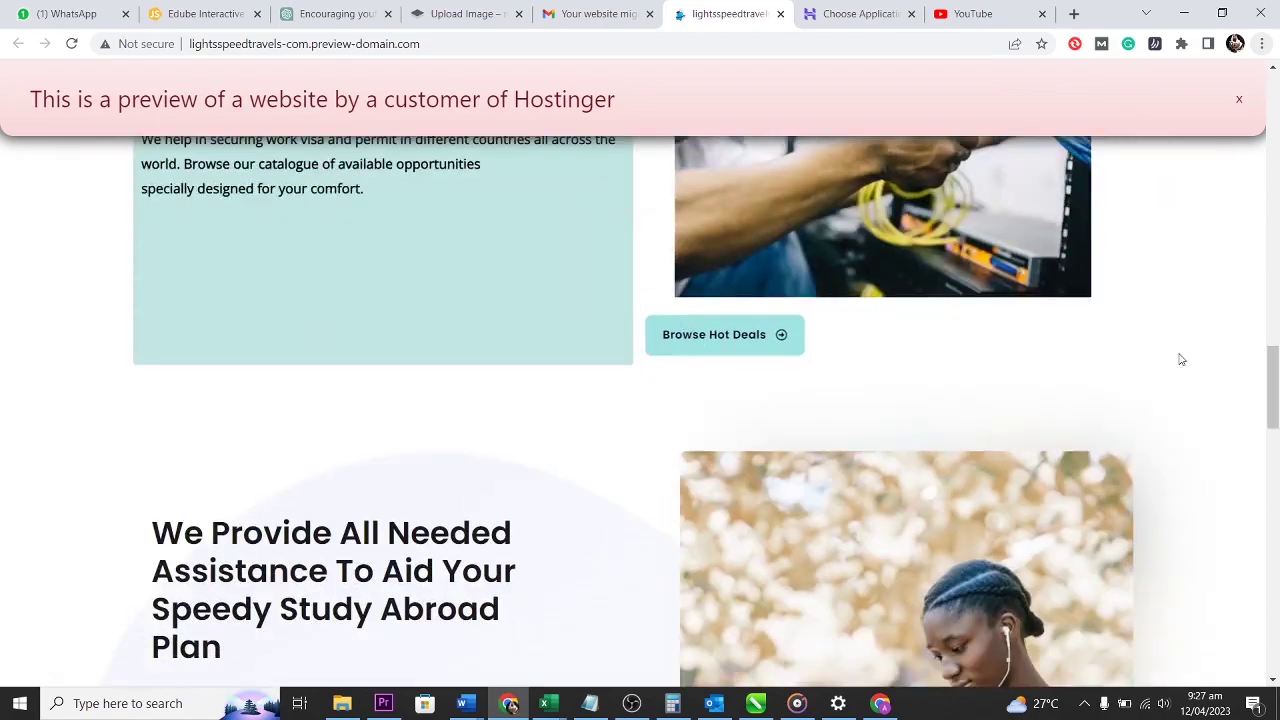
left_click_drag(1275, 392, 1261, 92)
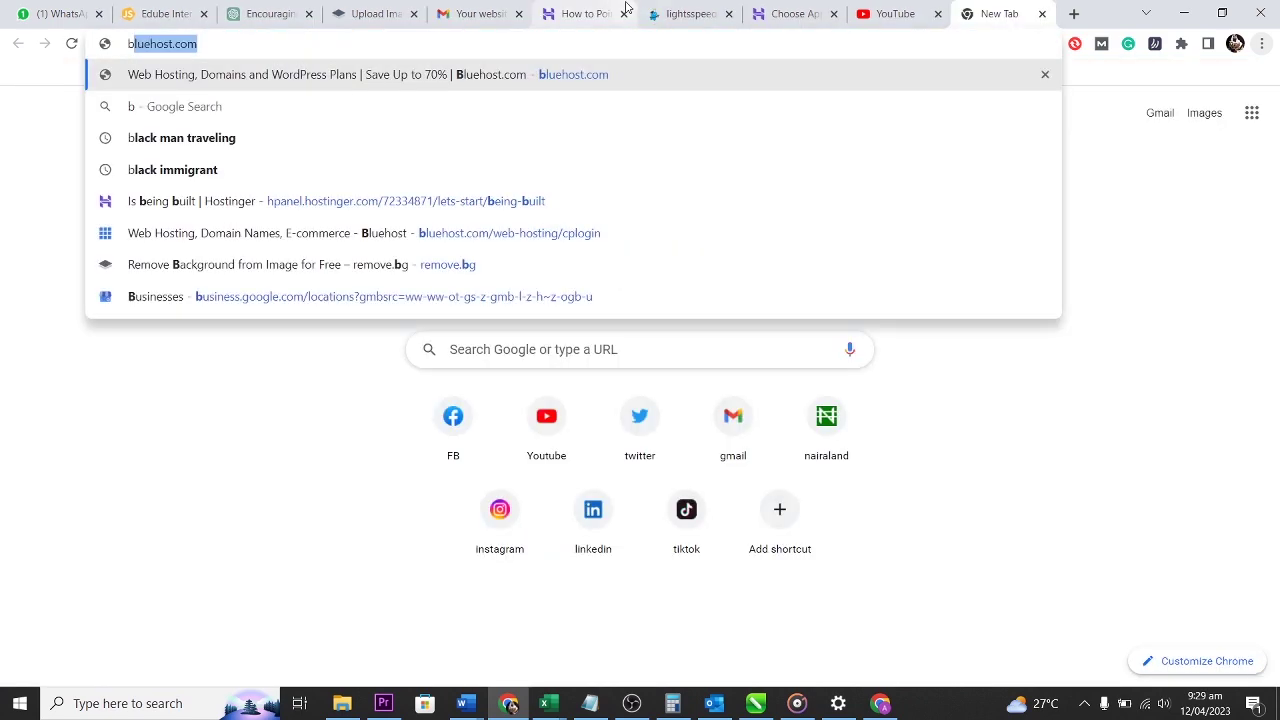
Go to bluehost.com and open Manage for lightsspeedtravels.com under Domains > My Domains.
type("lu")
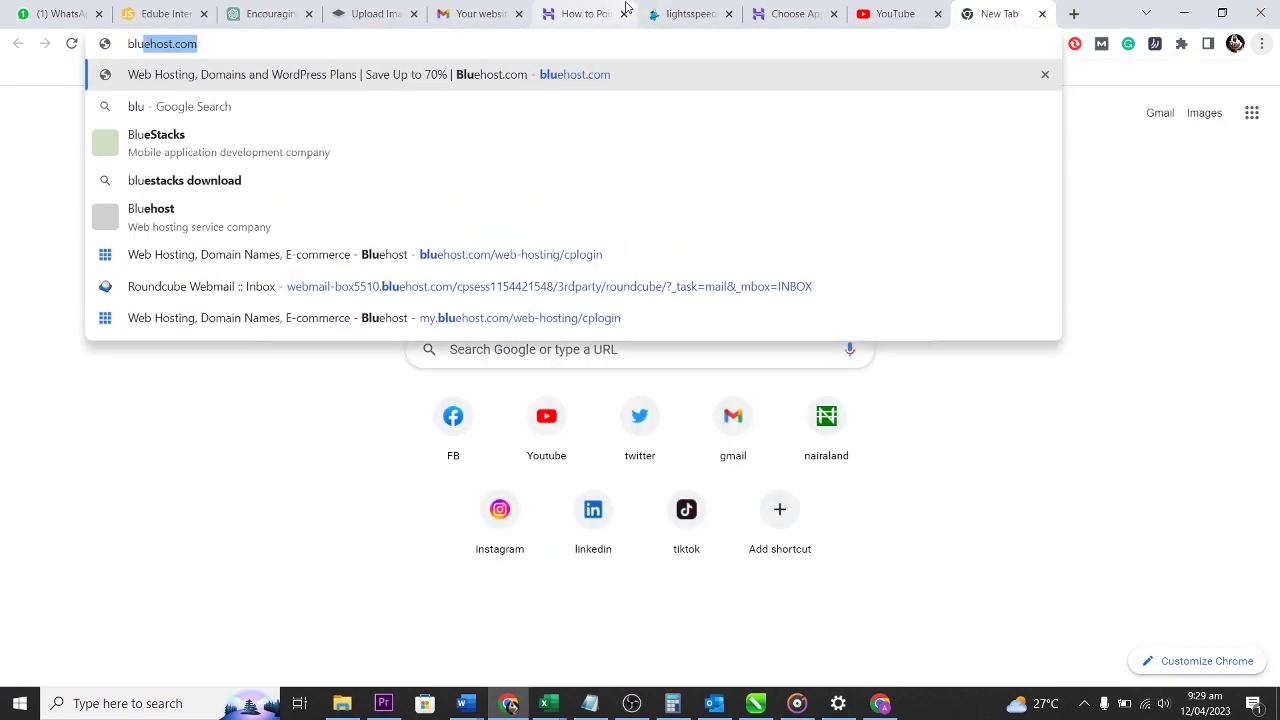
key("Return")
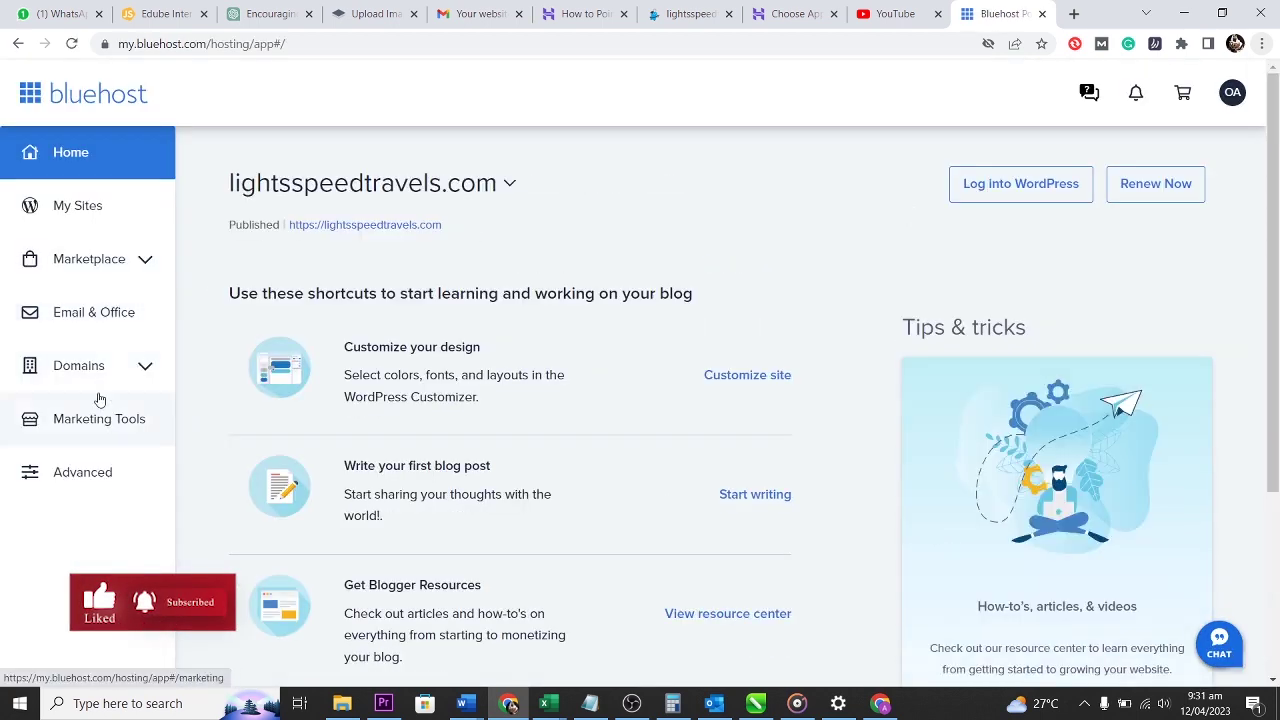
left_click(88, 368)
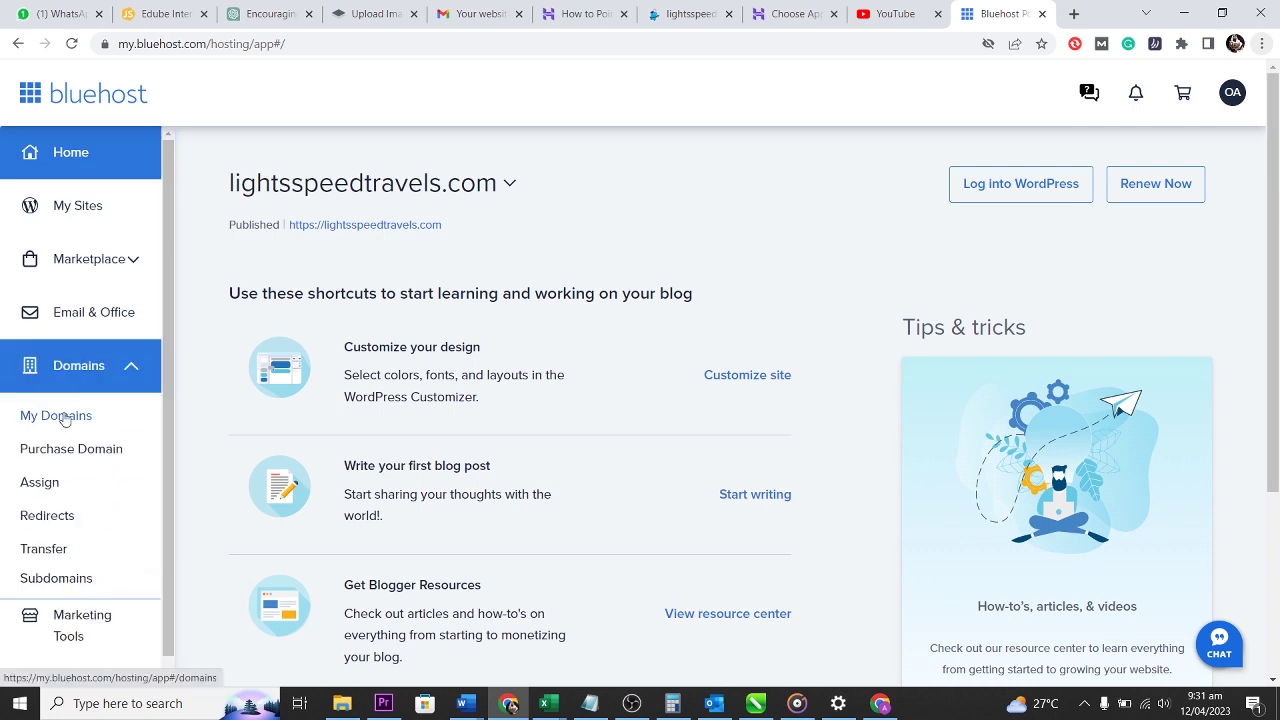
left_click(60, 416)
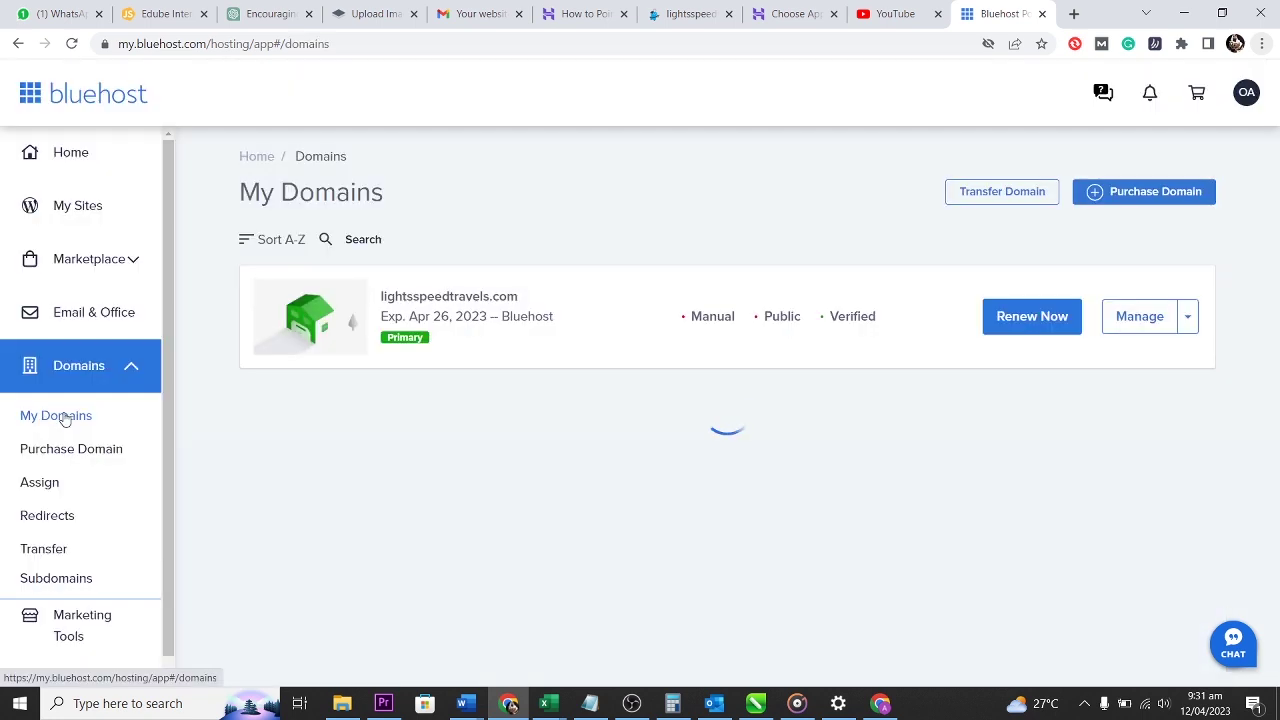
left_click(1140, 316)
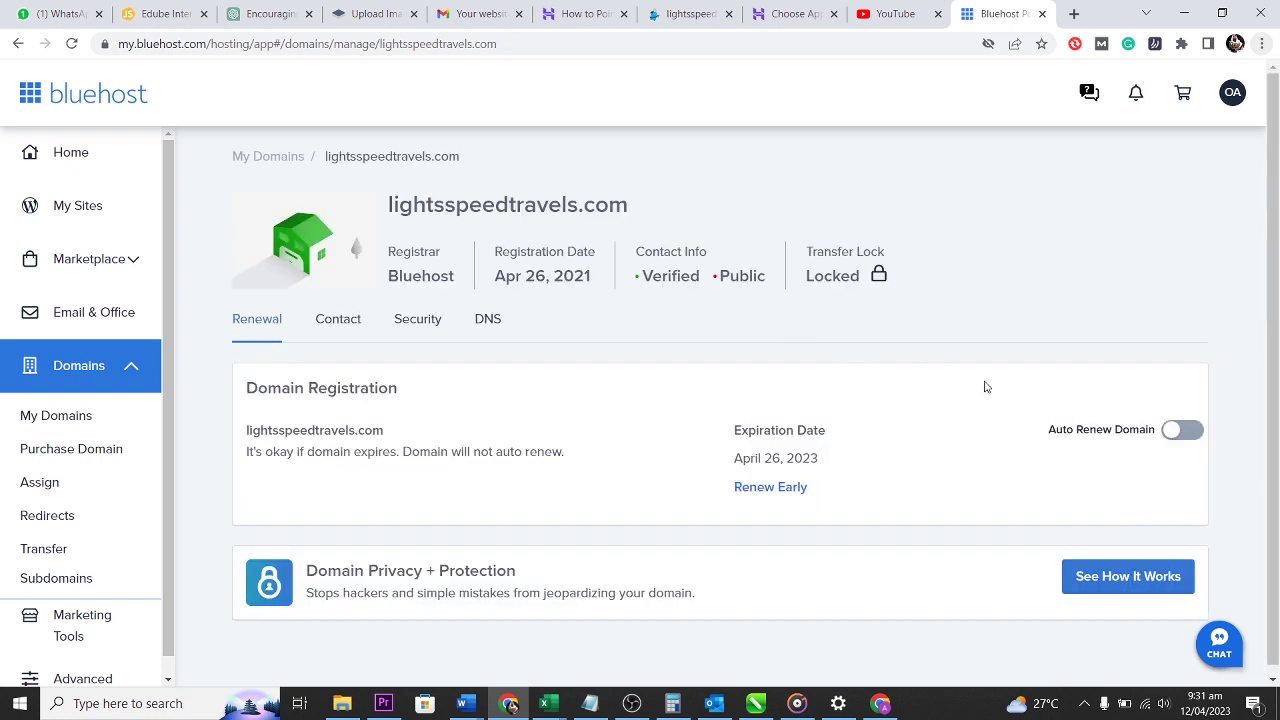
scroll(969, 514, "down", 1)
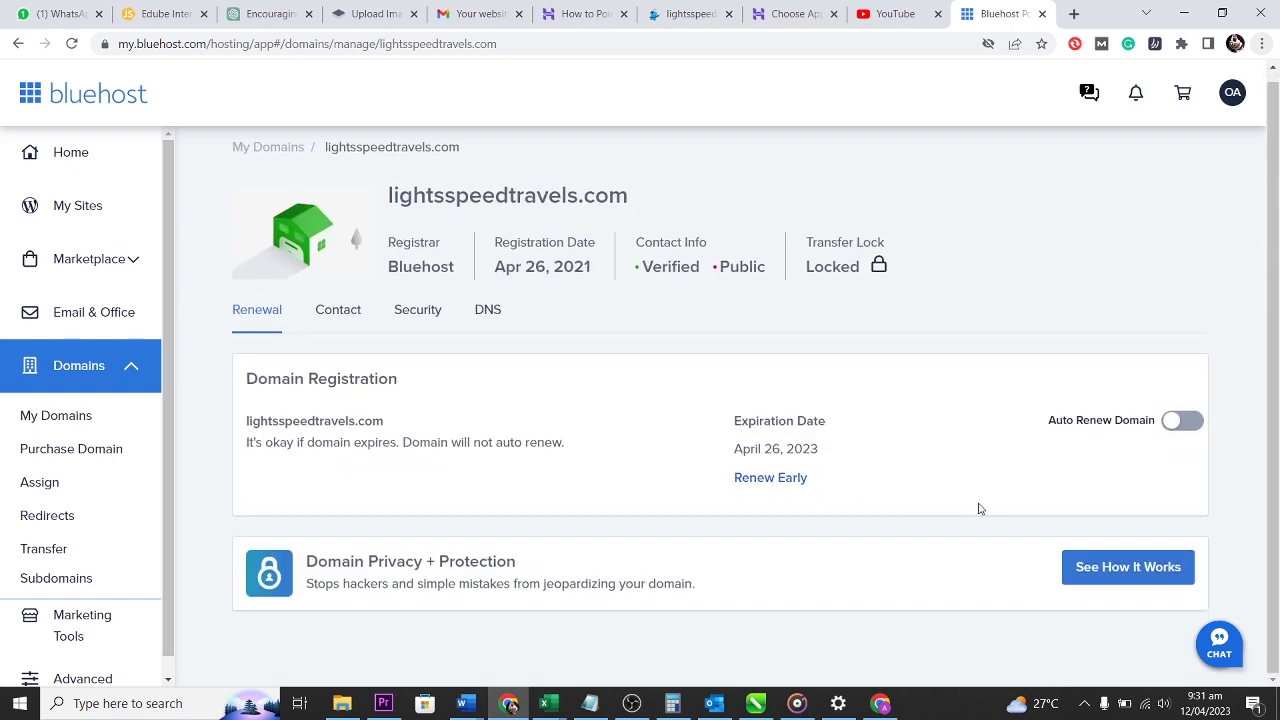
Set the domain's name servers to Custom ns1.dns-parking.com and ns2.dns-parking.com, accepting the email warning.
left_click(490, 311)
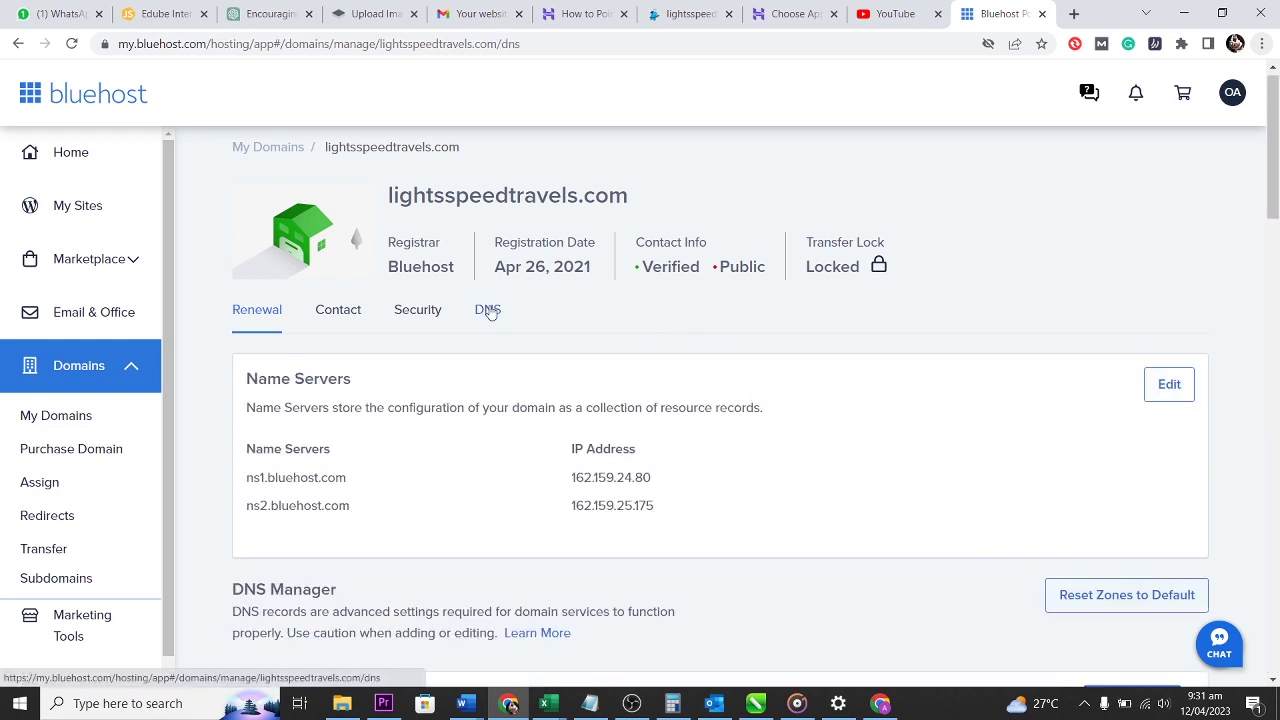
left_click(1153, 390)
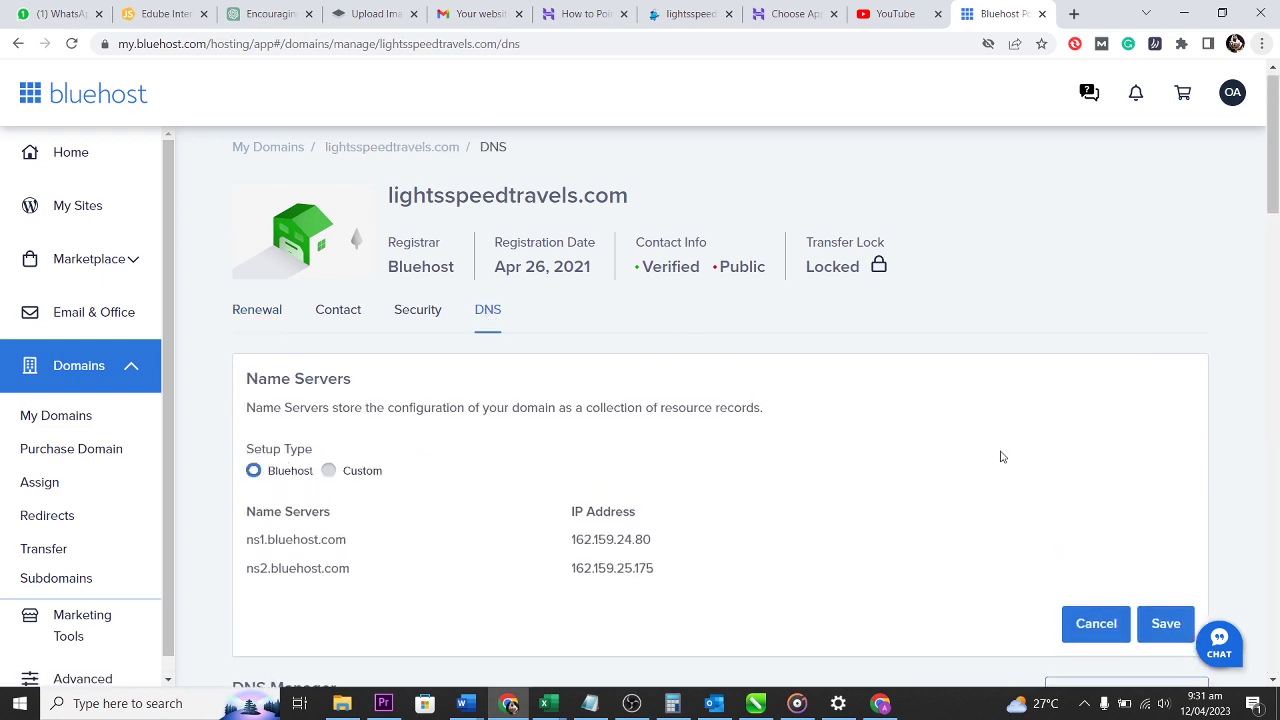
left_click(328, 470)
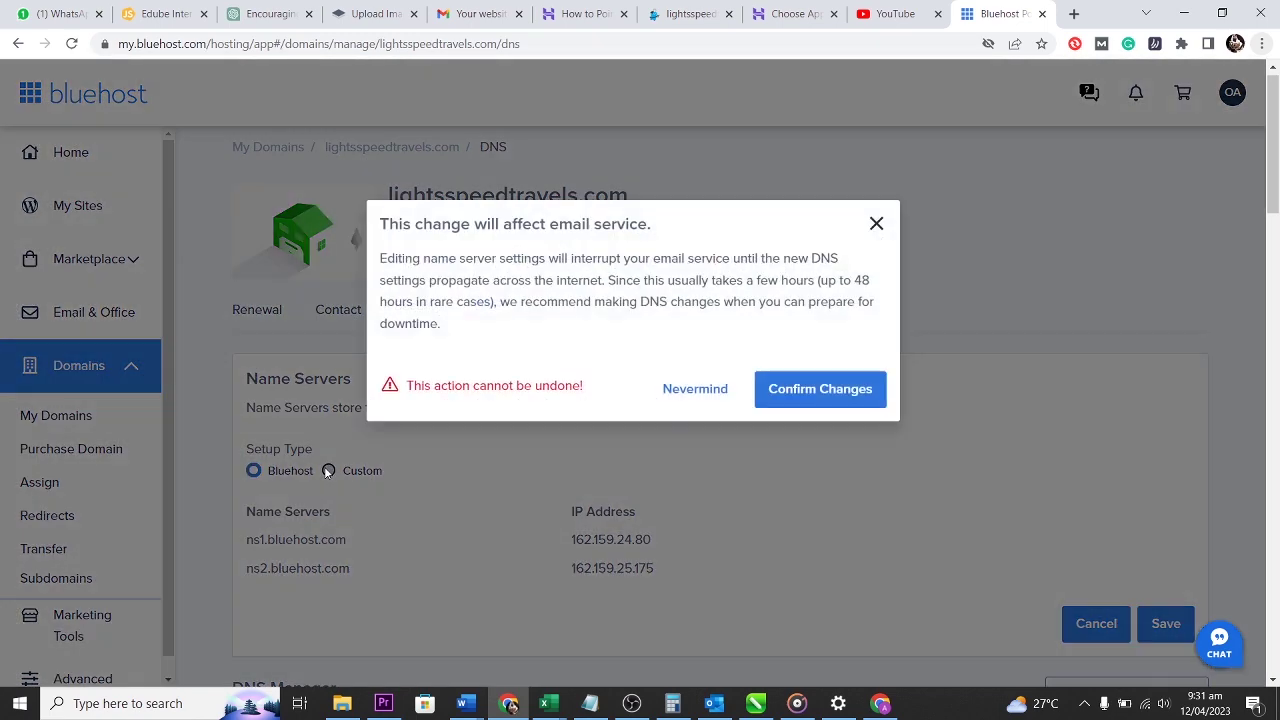
left_click(819, 390)
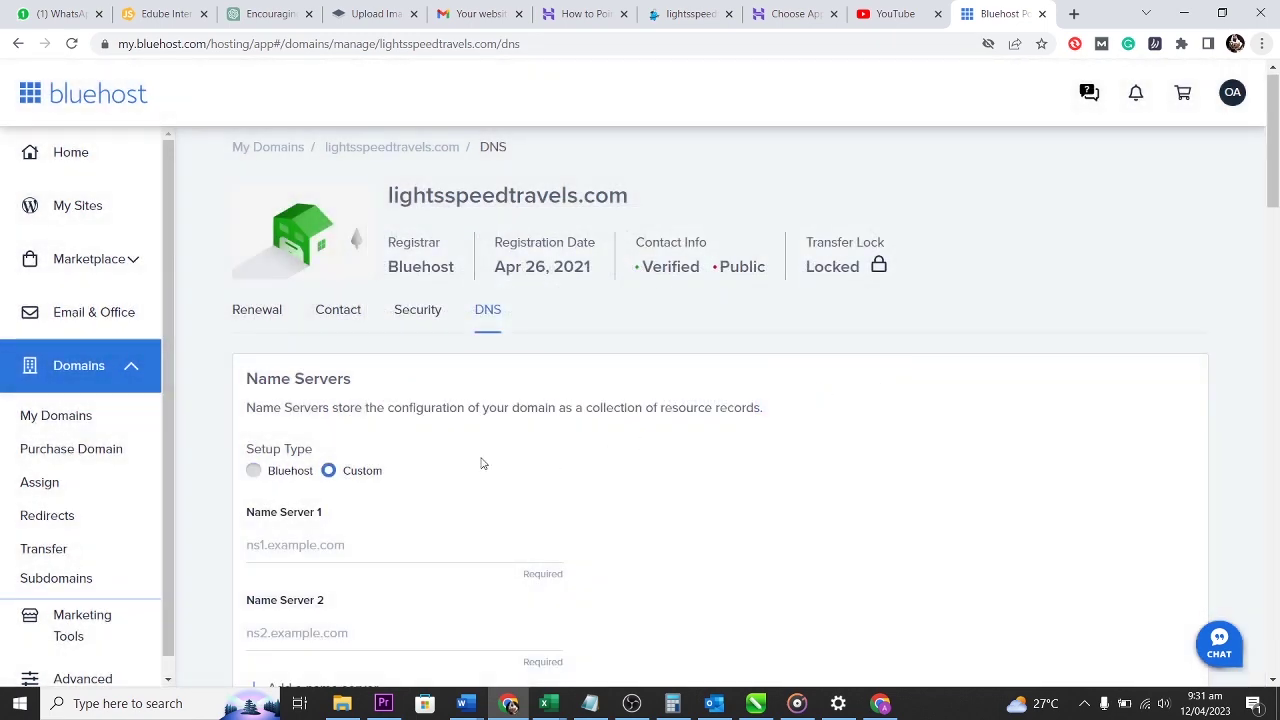
scroll(328, 423, "down", 2)
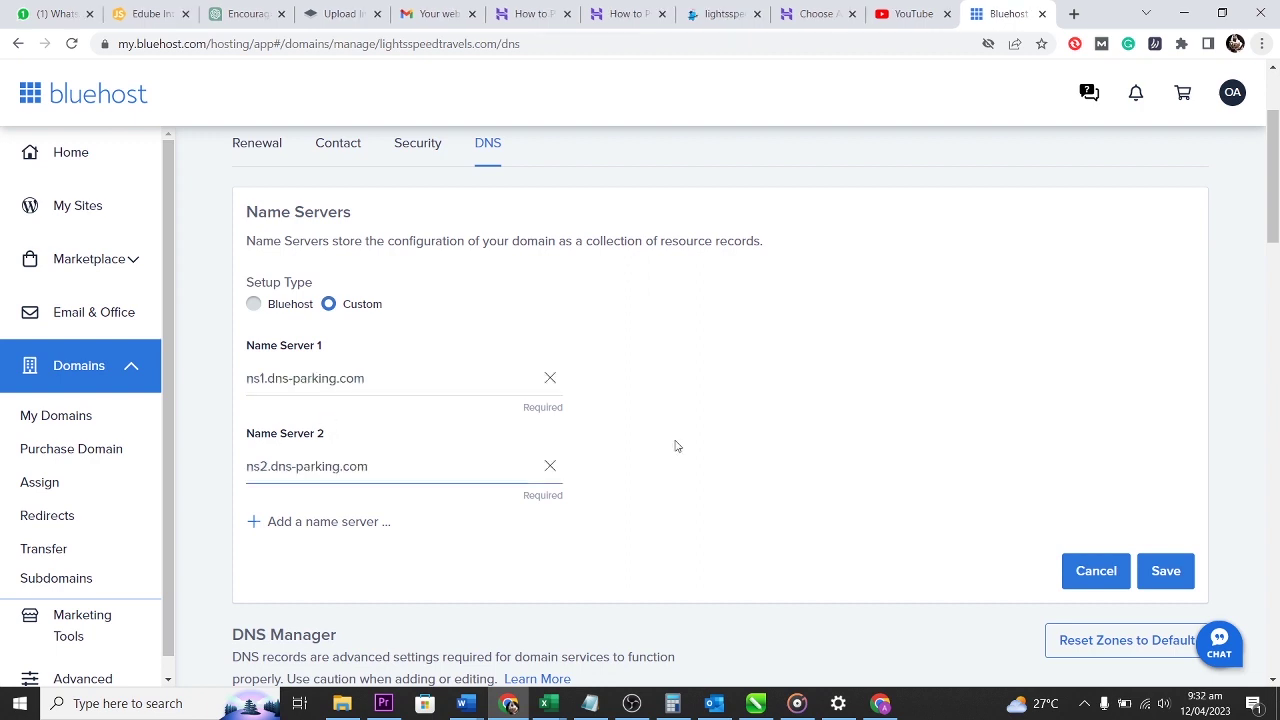
scroll(676, 446, "up", 1)
scroll(674, 443, "down", 1)
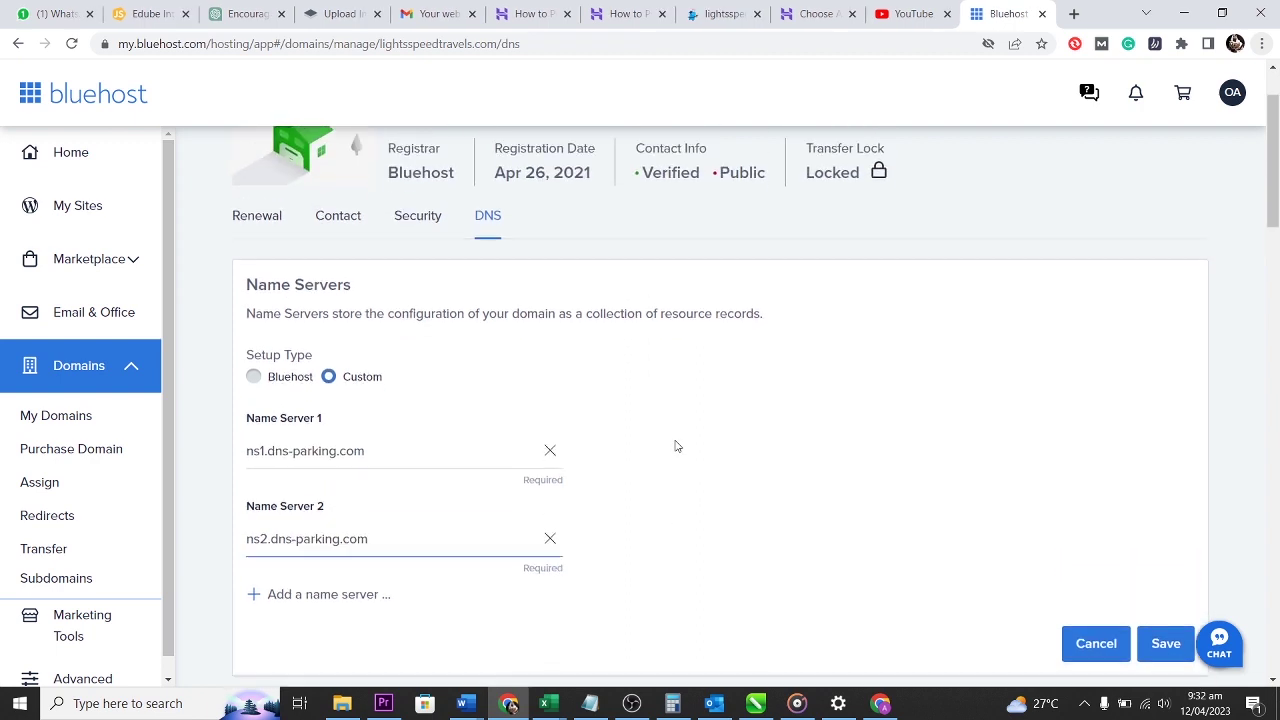
left_click(1160, 569)
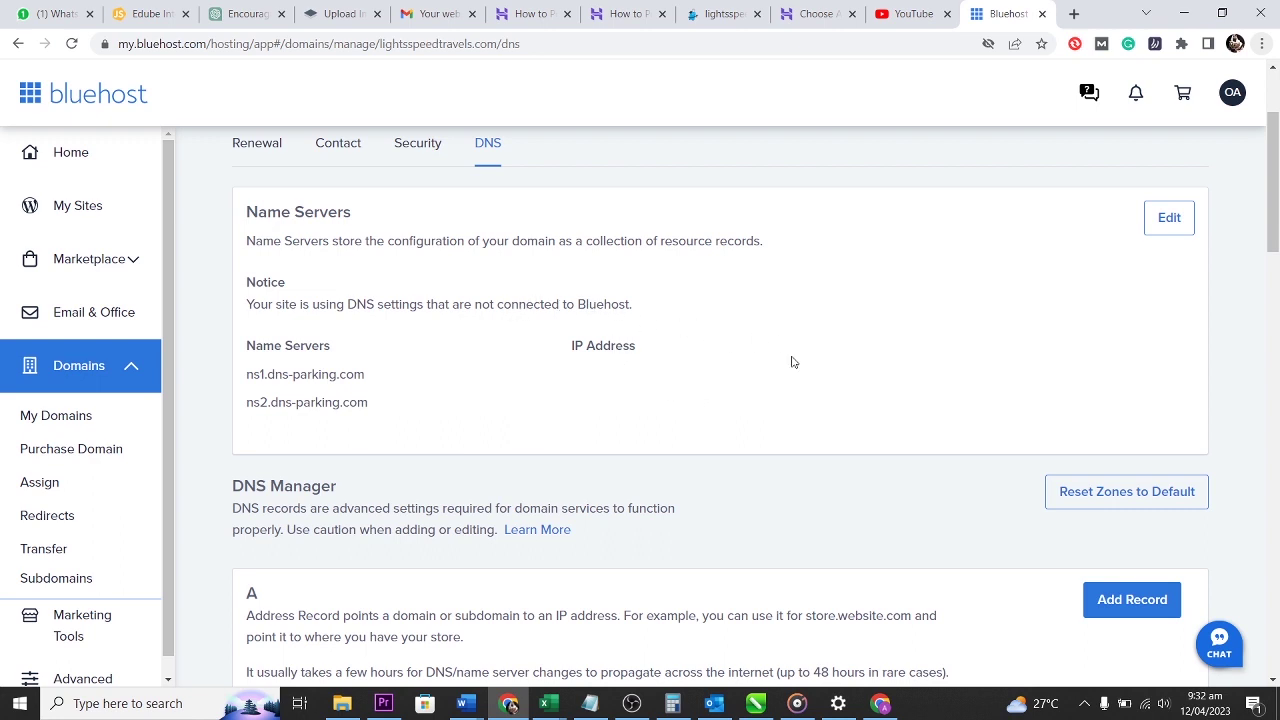
scroll(793, 362, "down", 4)
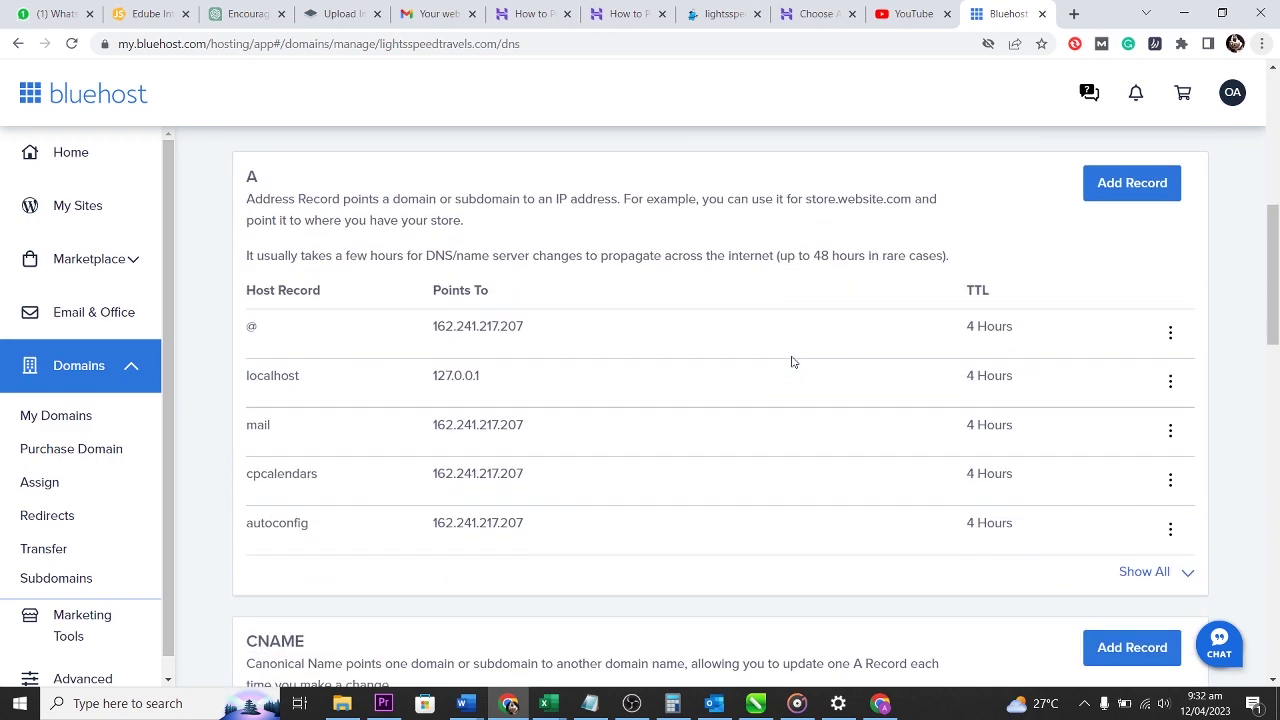
scroll(793, 362, "up", 5)
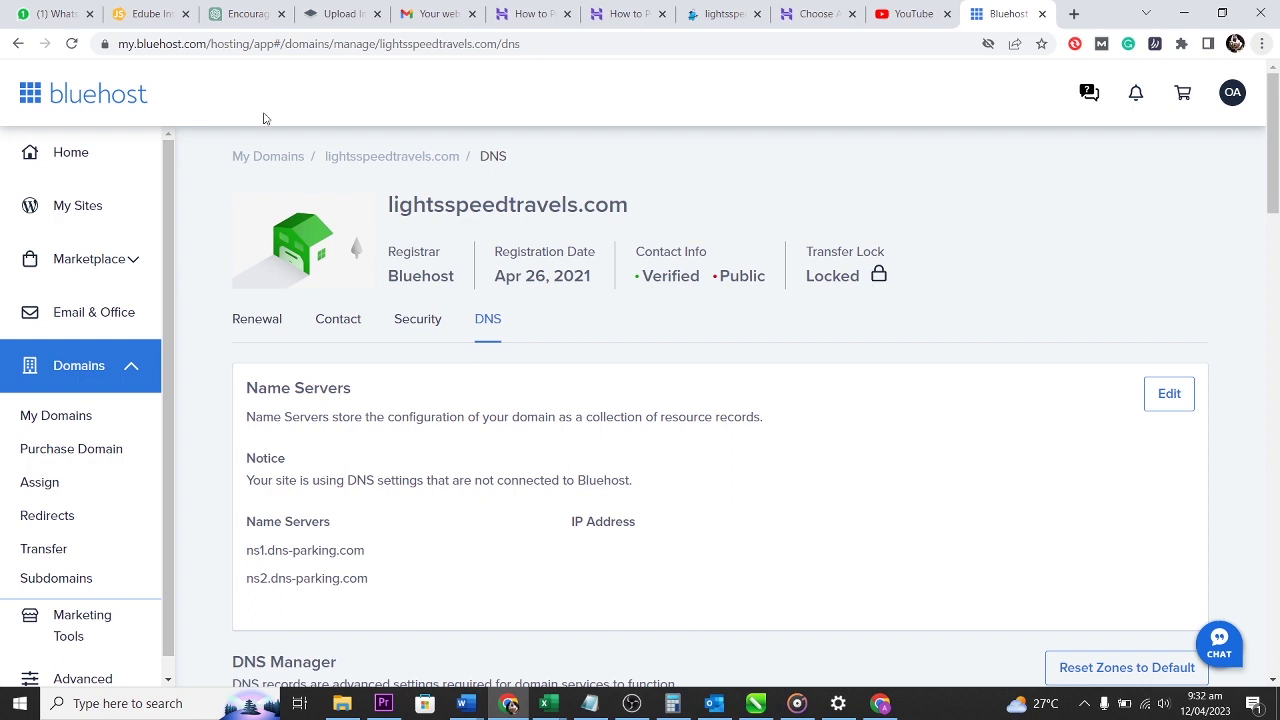
Turn off Transfer Lock on the Security tab and view its More Details explanation.
left_click(425, 318)
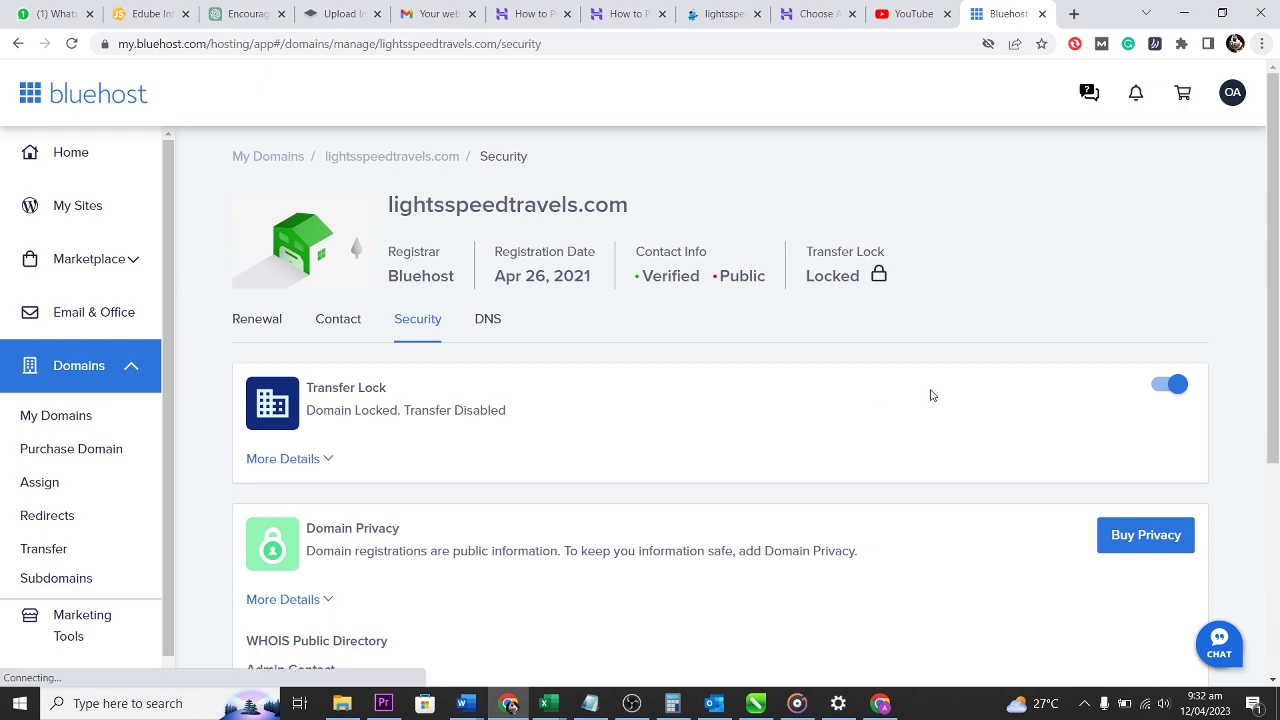
scroll(1245, 397, "down", 3)
scroll(1262, 398, "up", 1)
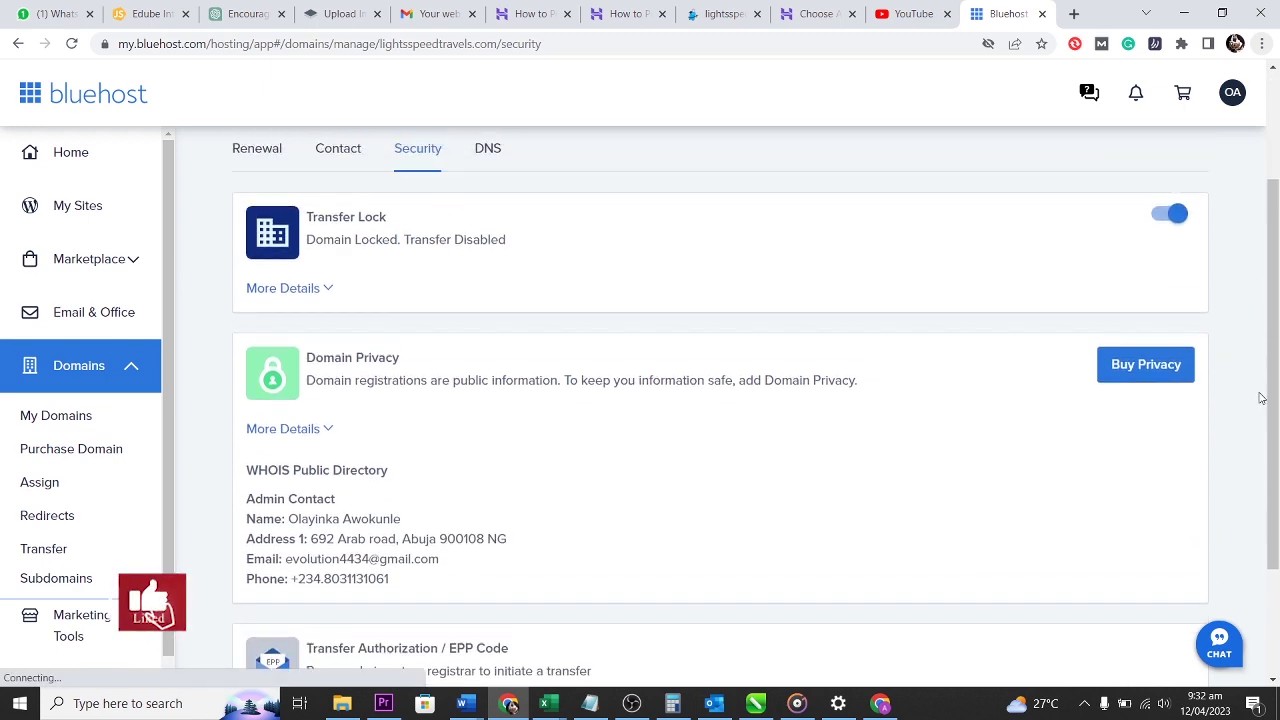
scroll(1262, 398, "up", 1)
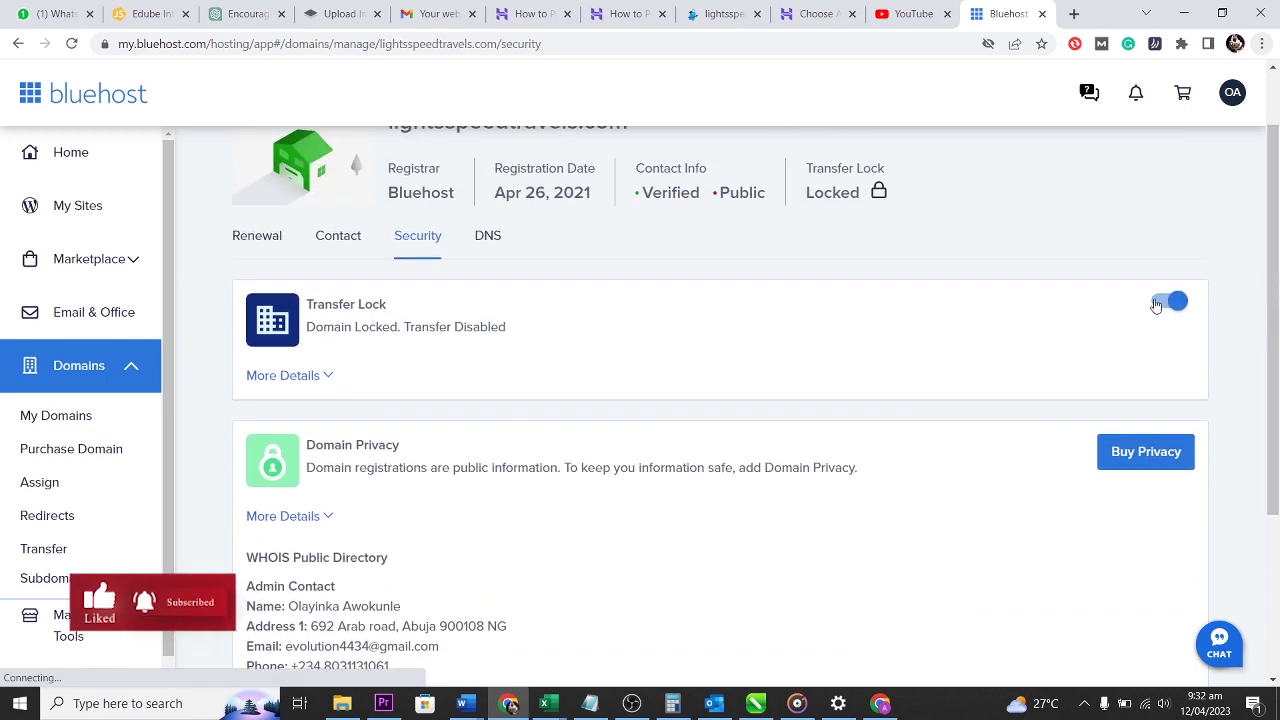
left_click(1160, 302)
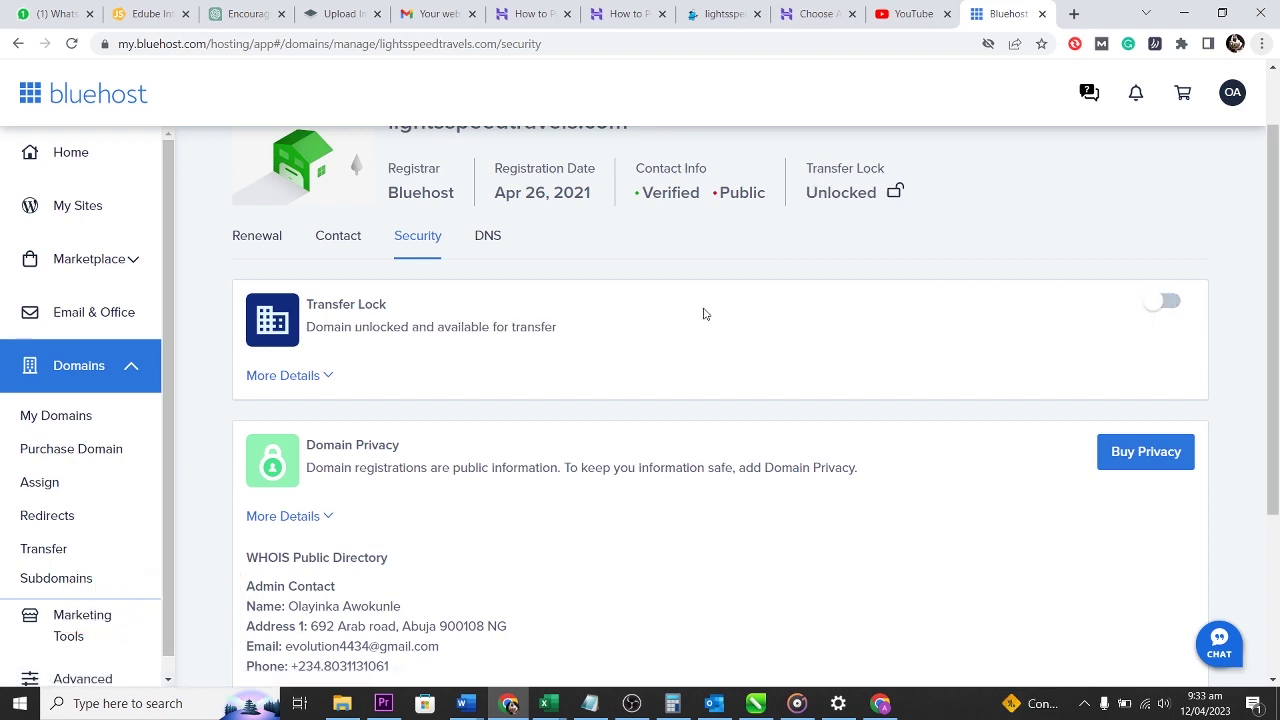
left_click(325, 377)
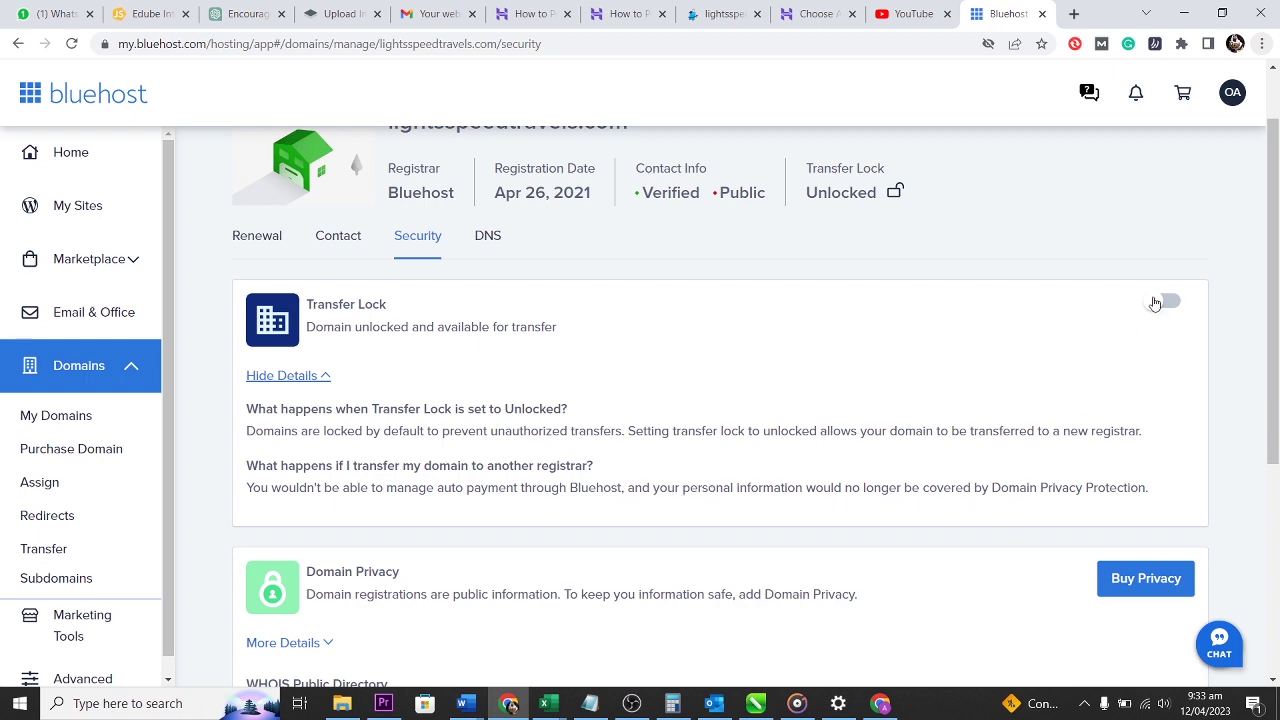
scroll(686, 363, "up", 1)
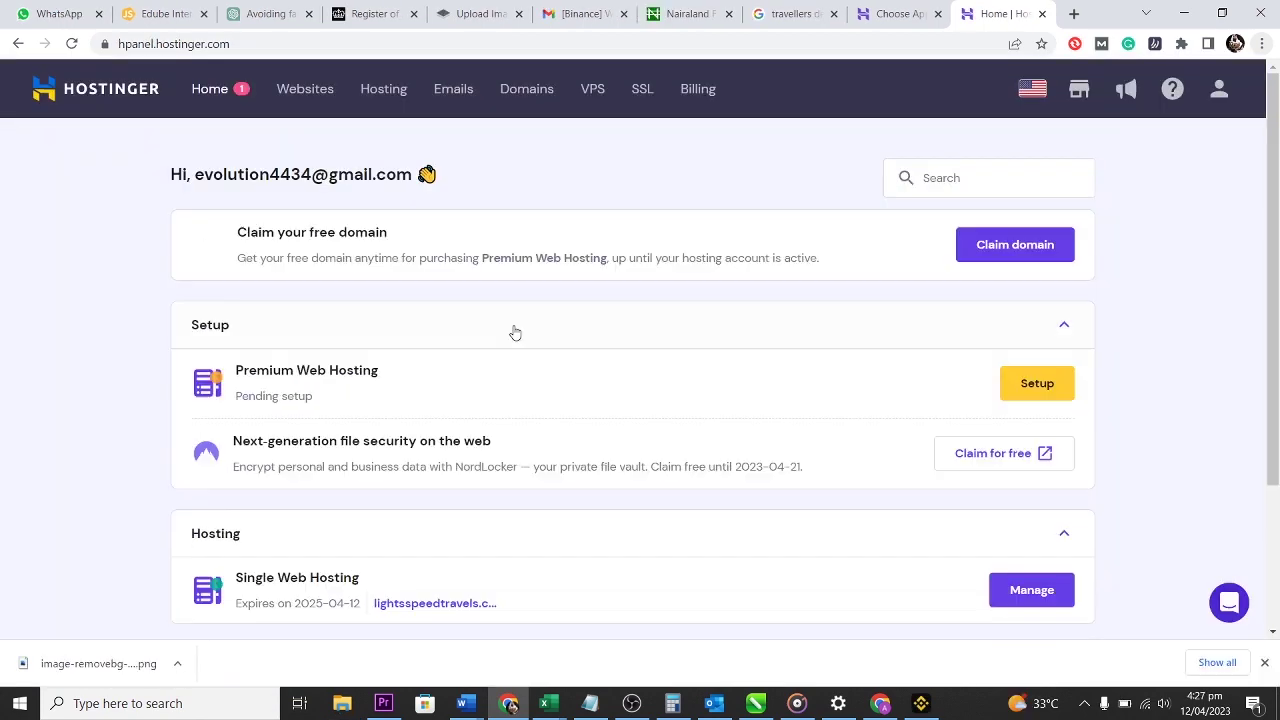
Manage the Single Web Hosting plan for lightsspeedtravels.com from the hPanel home page.
scroll(660, 405, "down", 3)
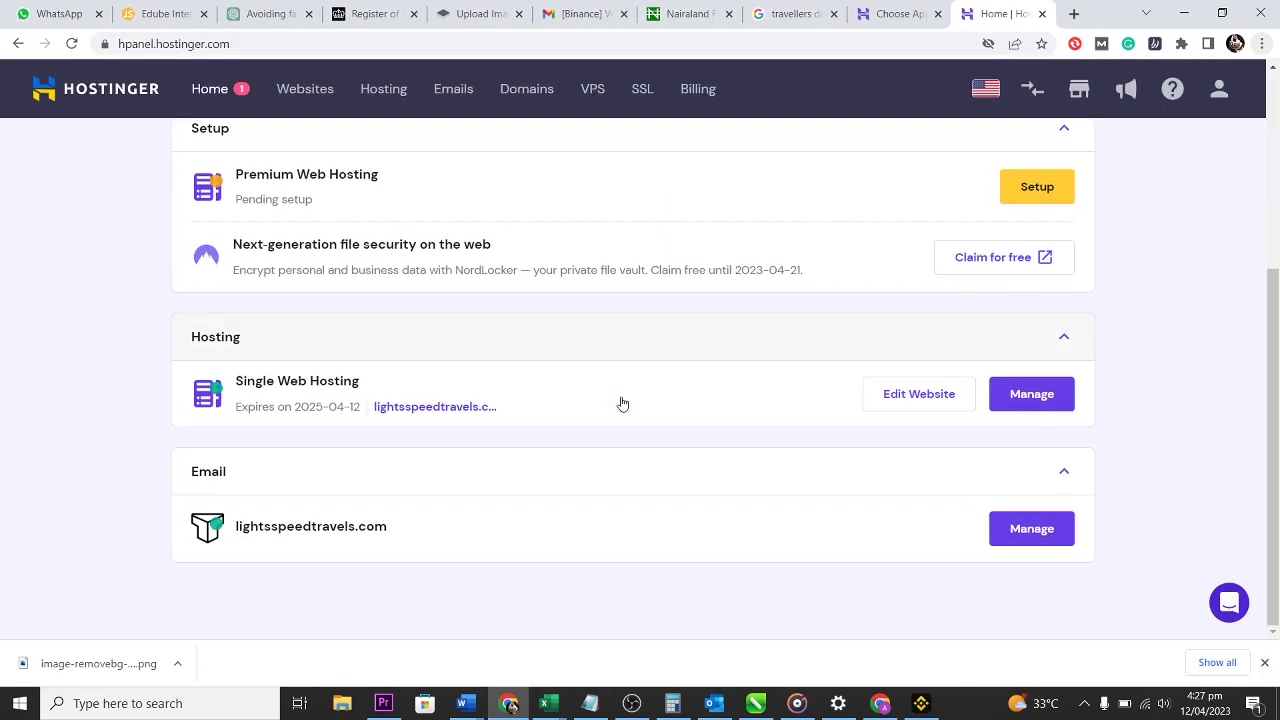
left_click(1035, 395)
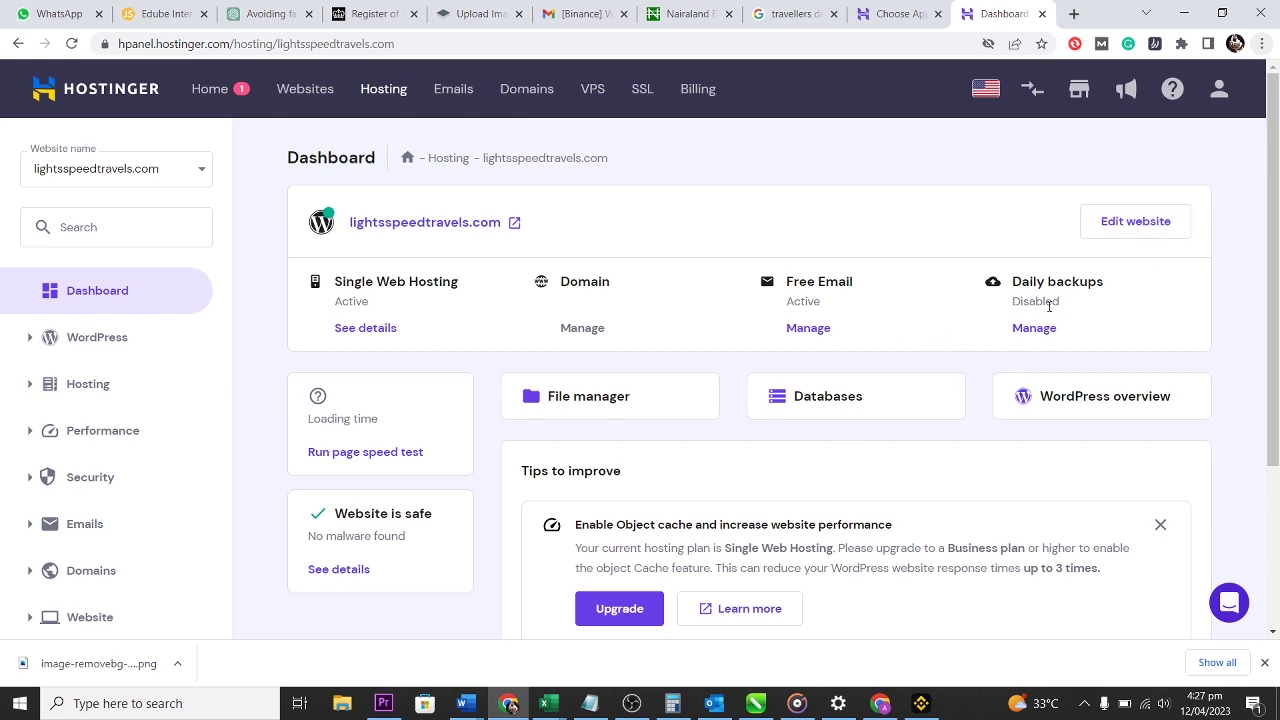
scroll(1048, 306, "down", 3)
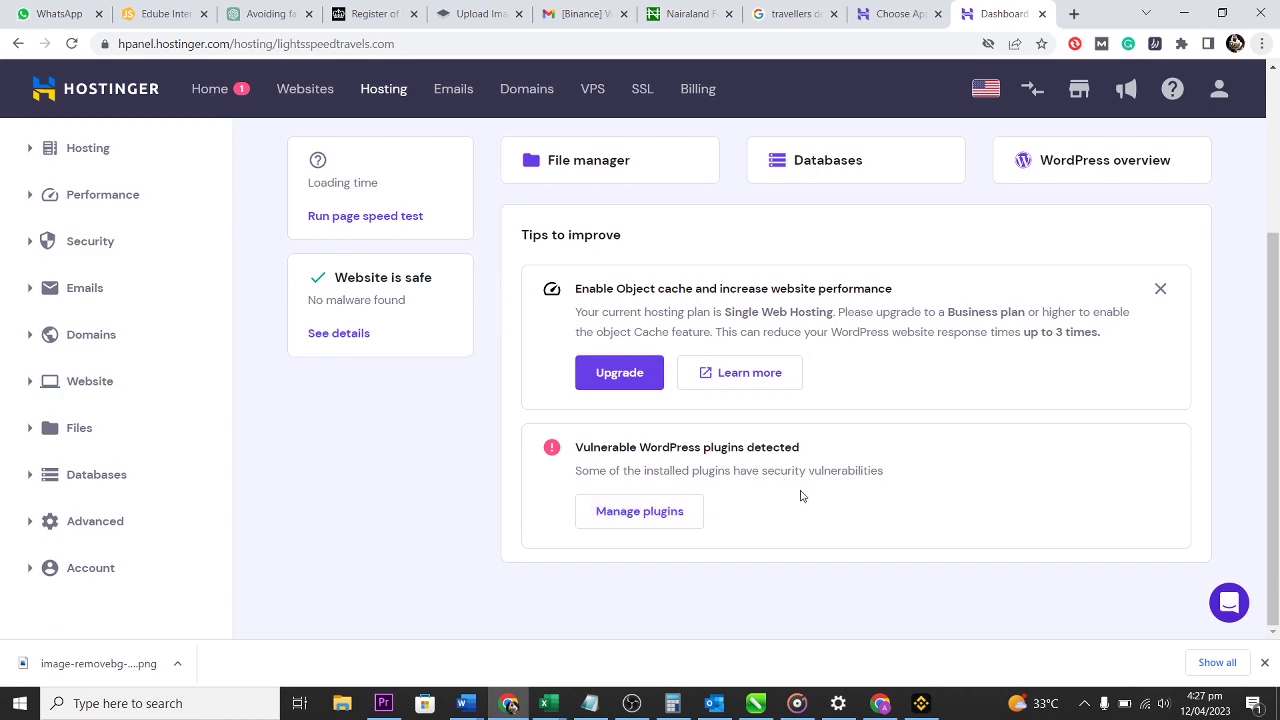
scroll(800, 494, "up", 3)
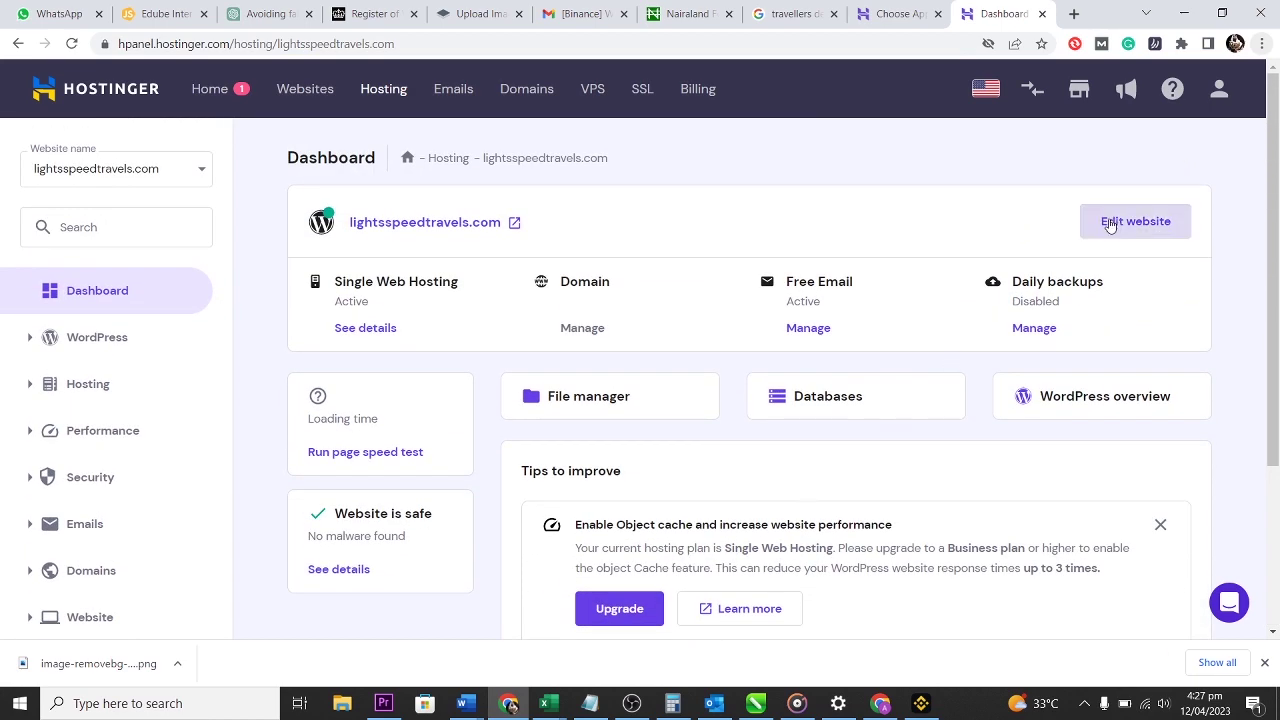
Open the site's wp-admin dashboard via Edit website, review it, then close that tab.
left_click(1110, 225)
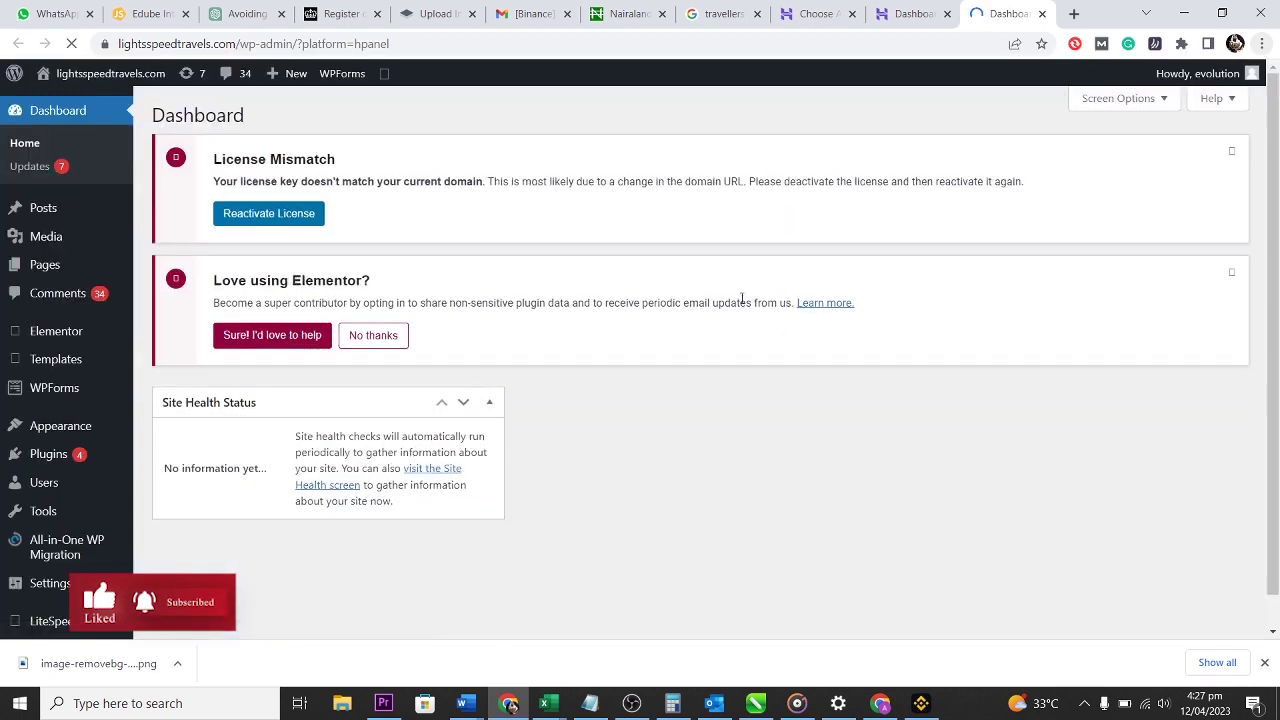
scroll(753, 405, "down", 1)
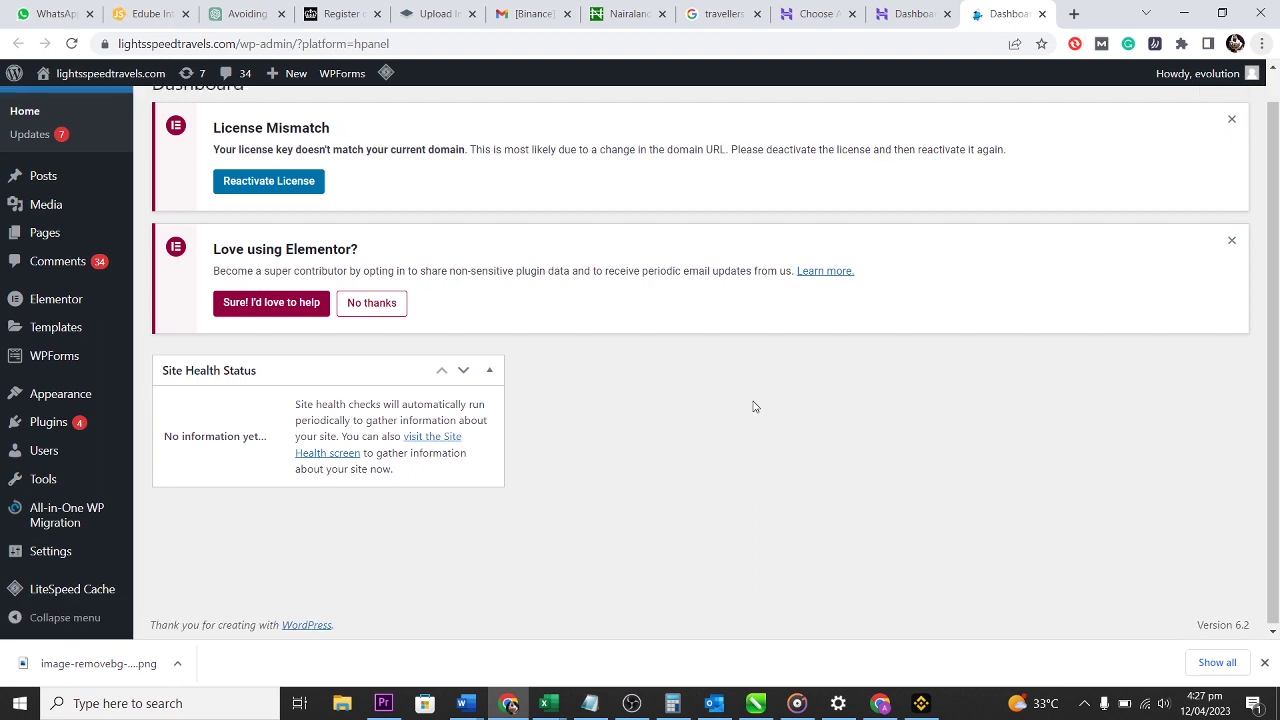
scroll(753, 405, "up", 1)
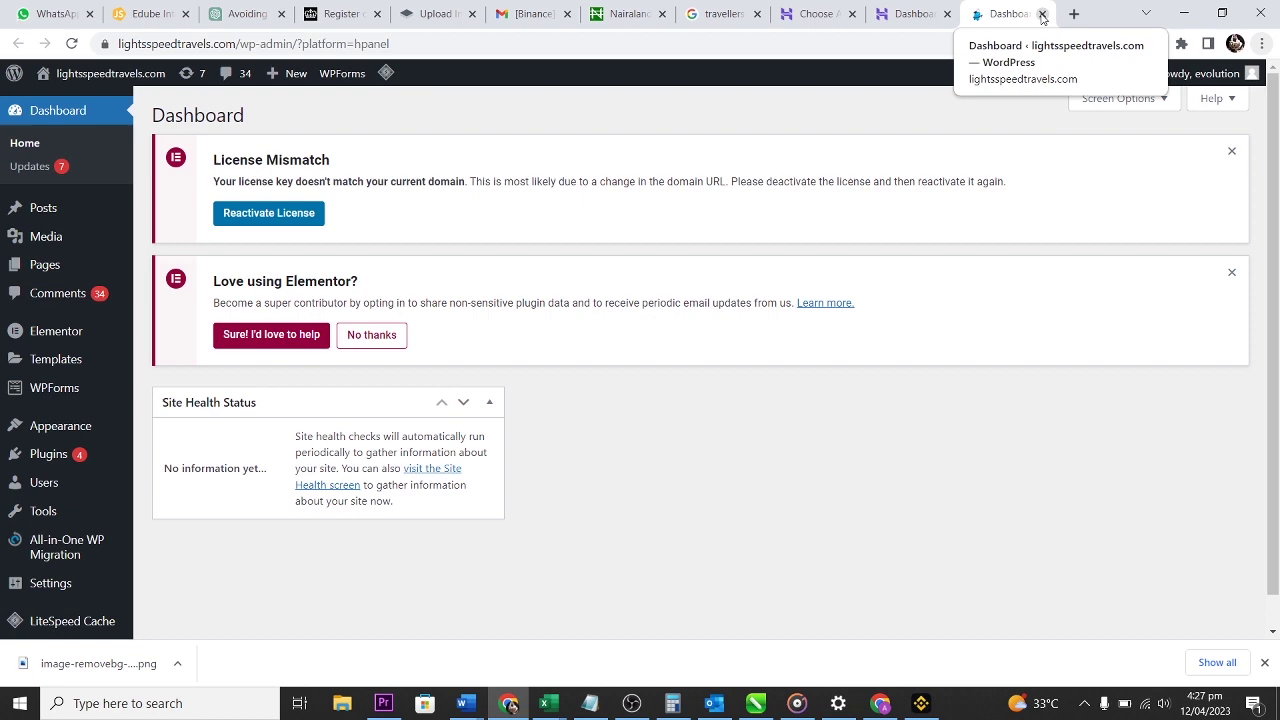
left_click(1042, 14)
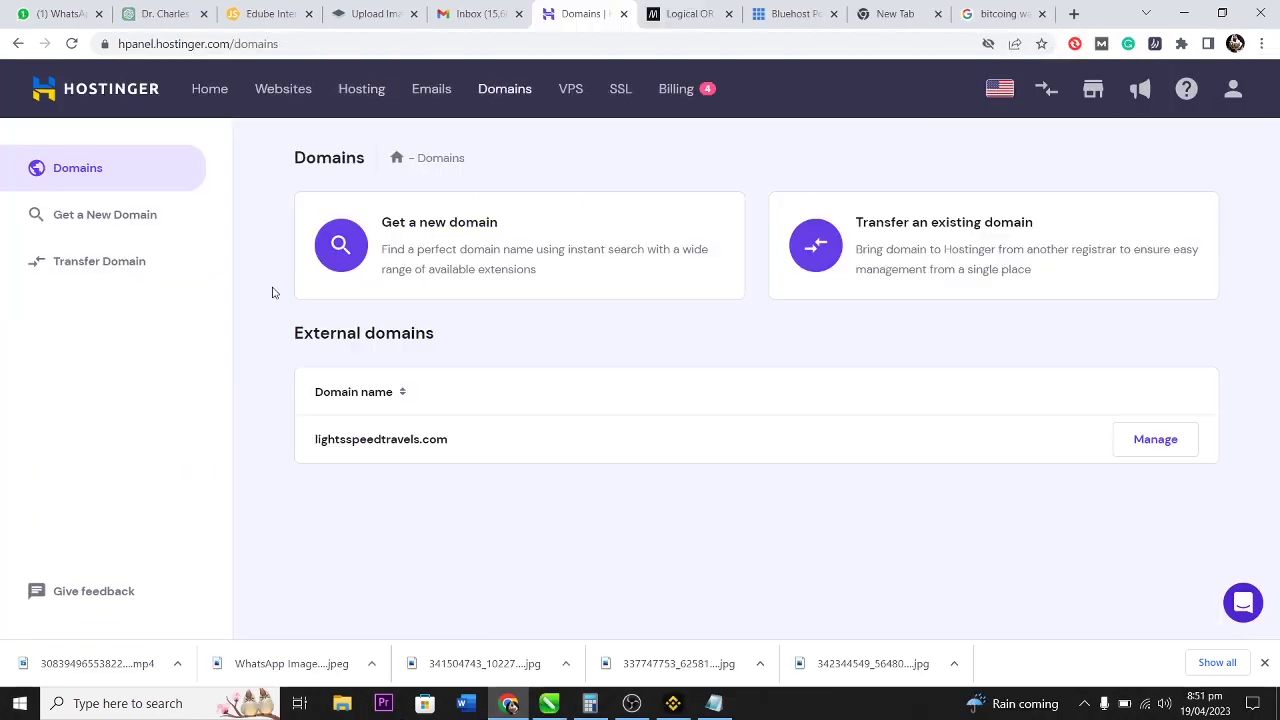
Create a $9.17 Transfer Domain order for lightsspeedtravels.com and choose cryptocurrency payment.
left_click(119, 262)
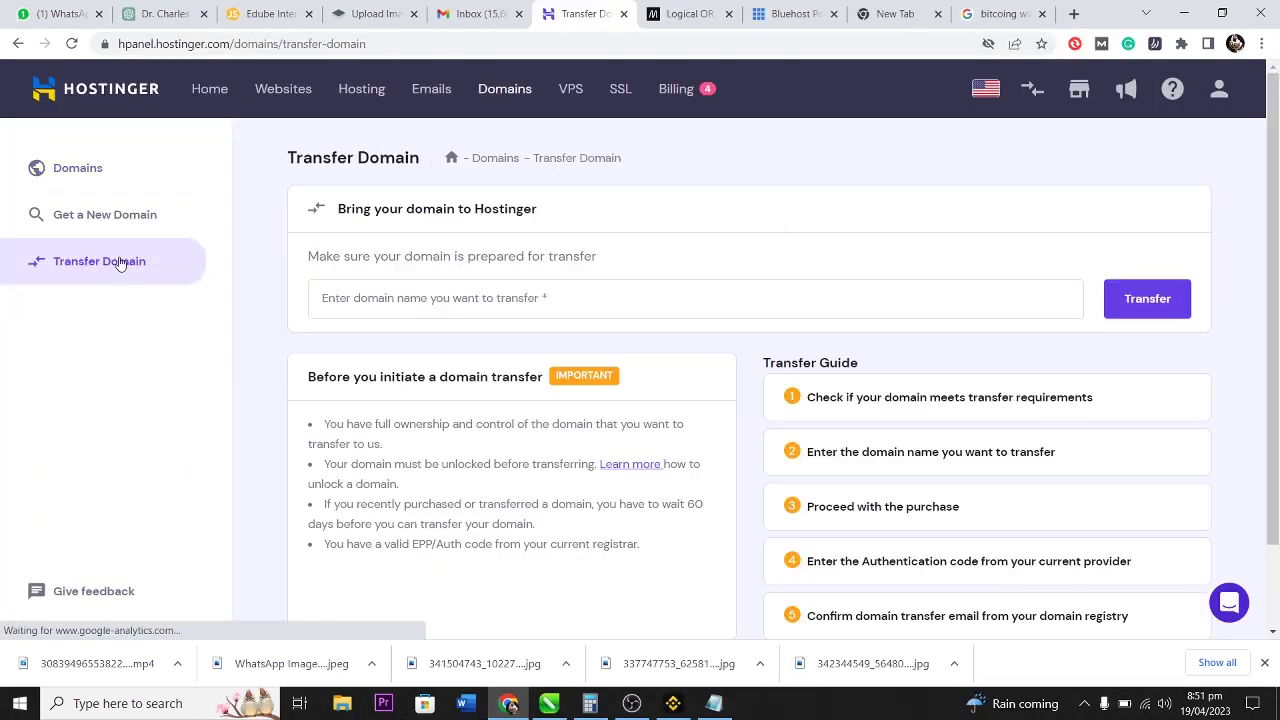
left_click(409, 299)
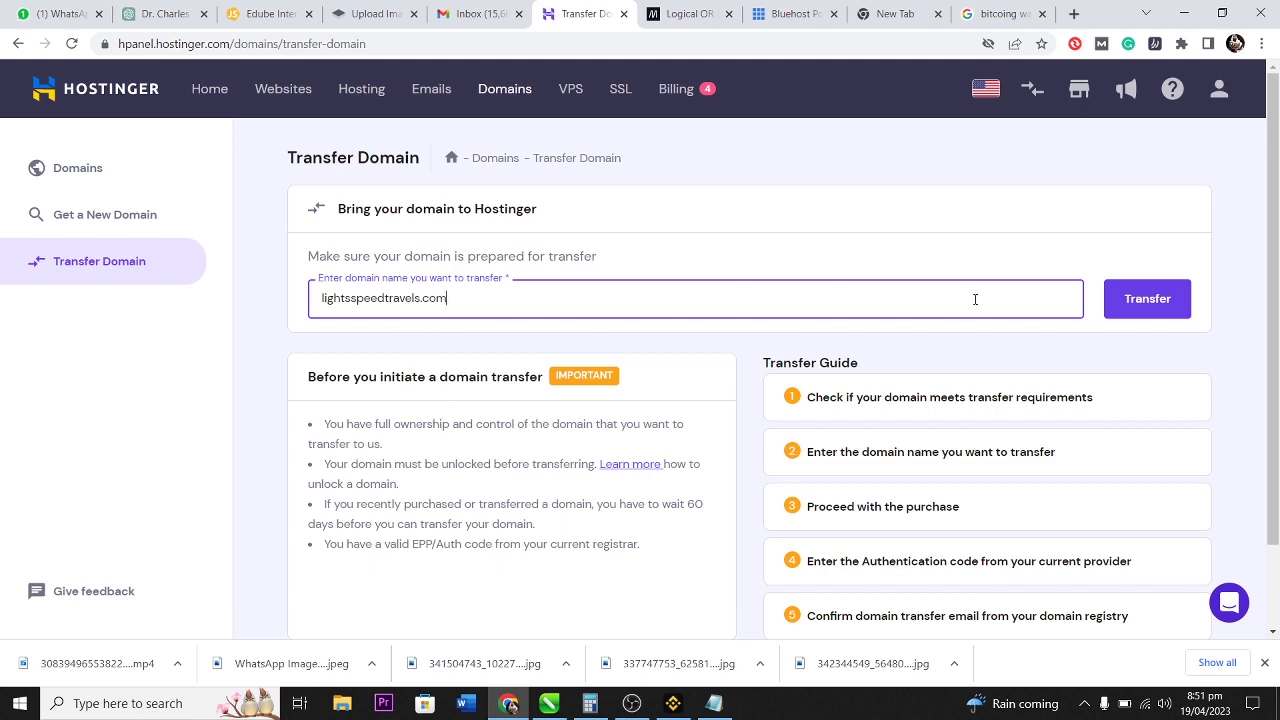
left_click(1140, 299)
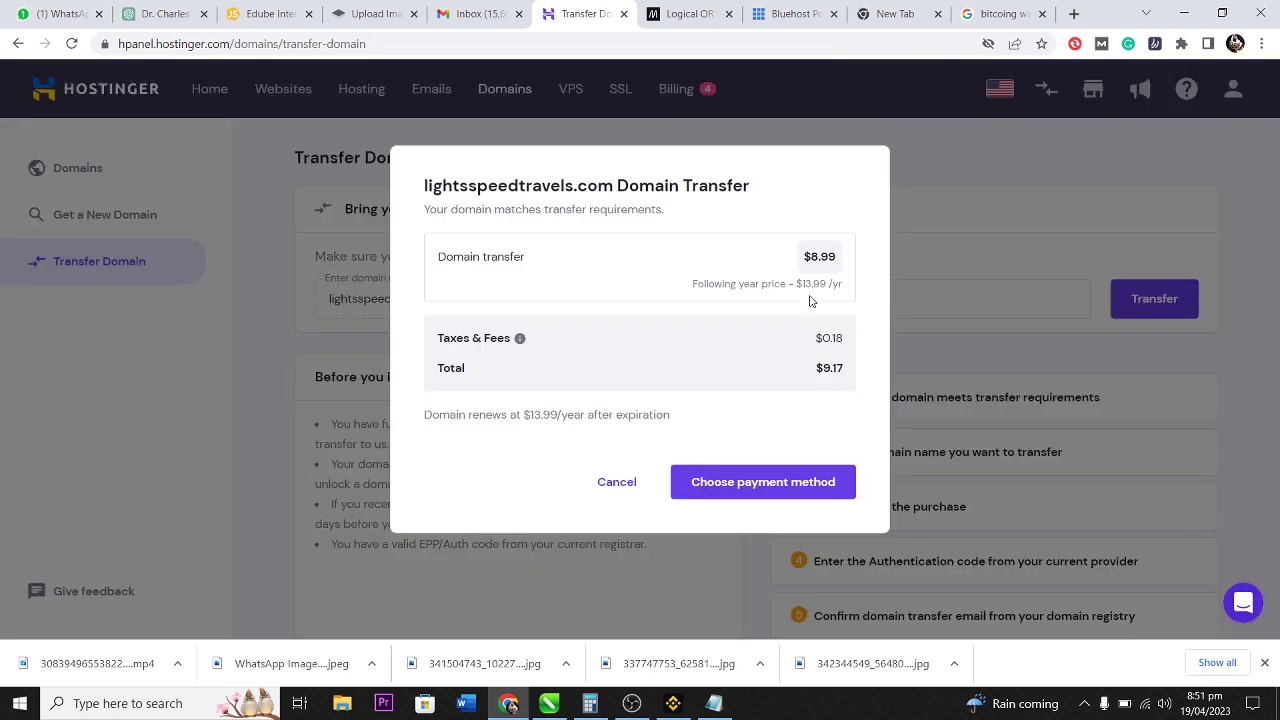
left_click(760, 481)
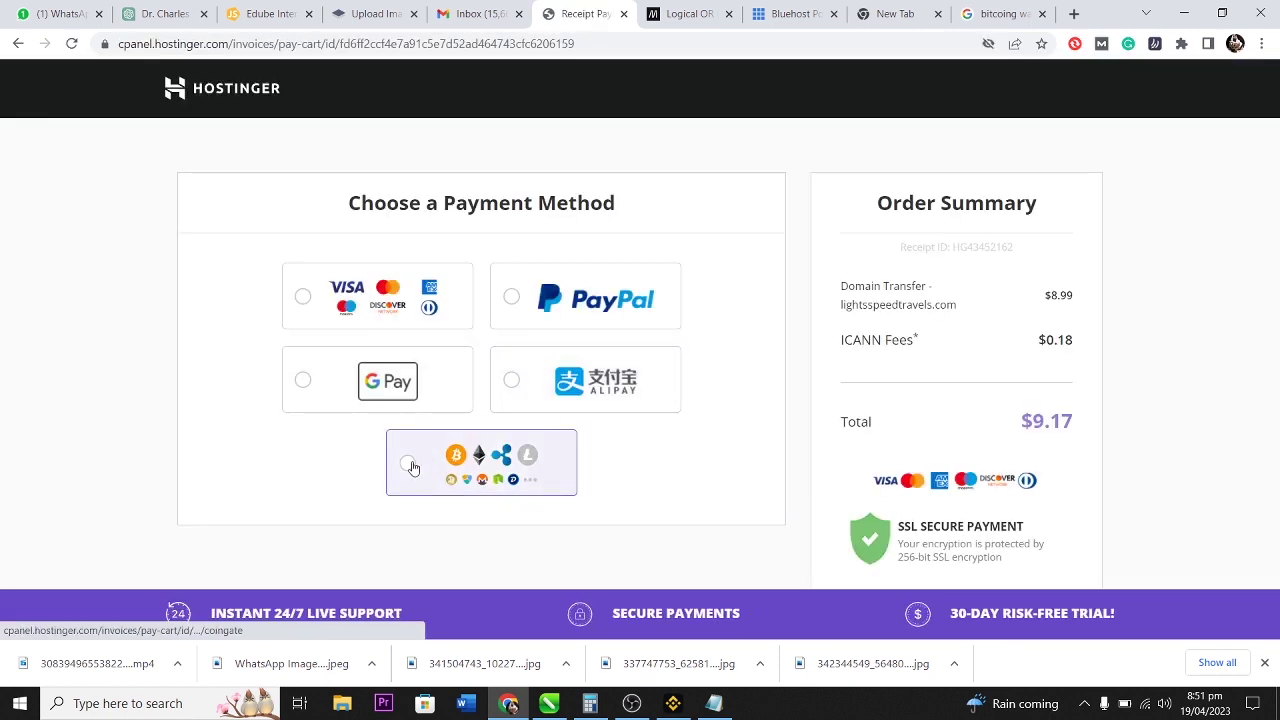
left_click(410, 464)
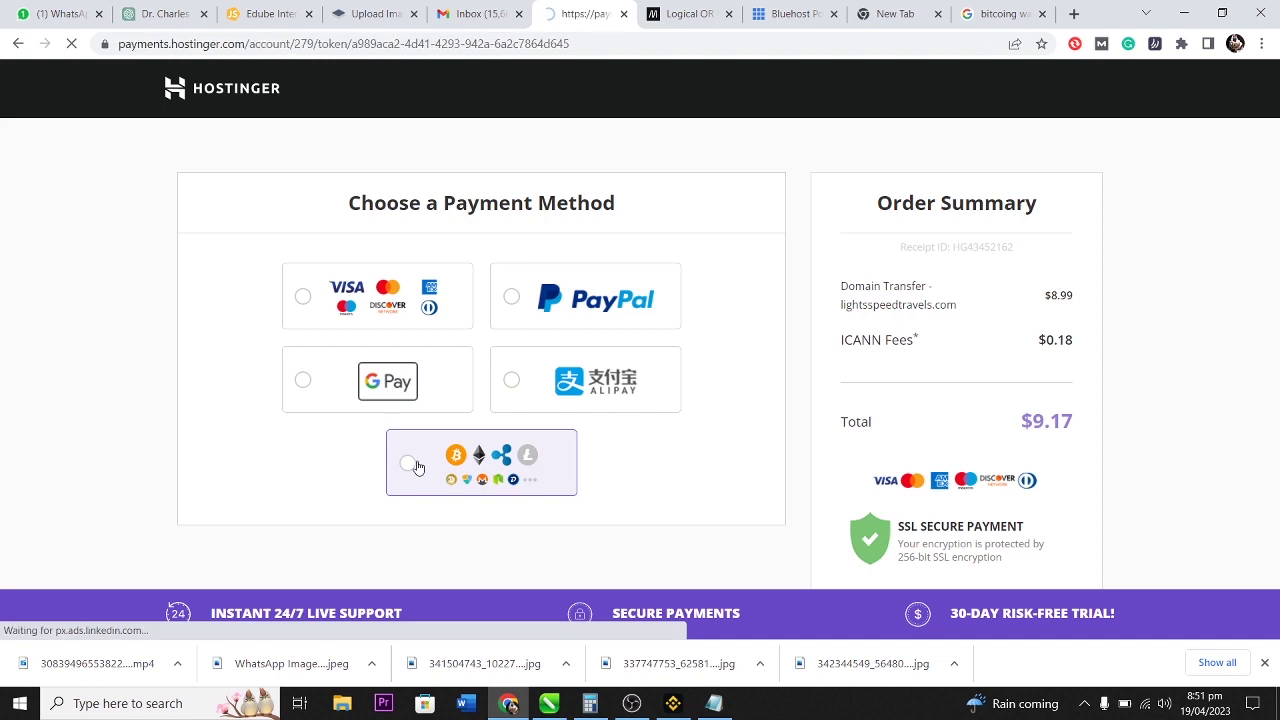
In CoinGate checkout, choose Bitcoin as the currency and submit the receipt email.
left_click(490, 535)
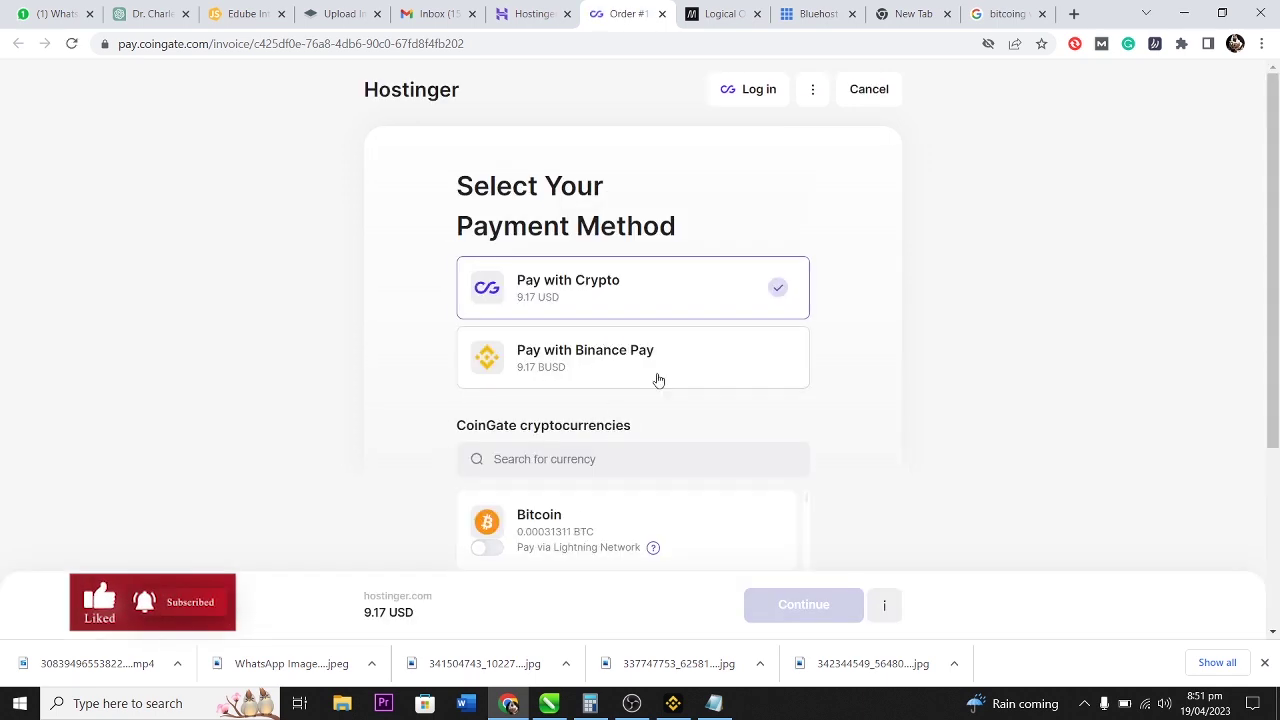
scroll(829, 423, "down", 3)
left_click(565, 360)
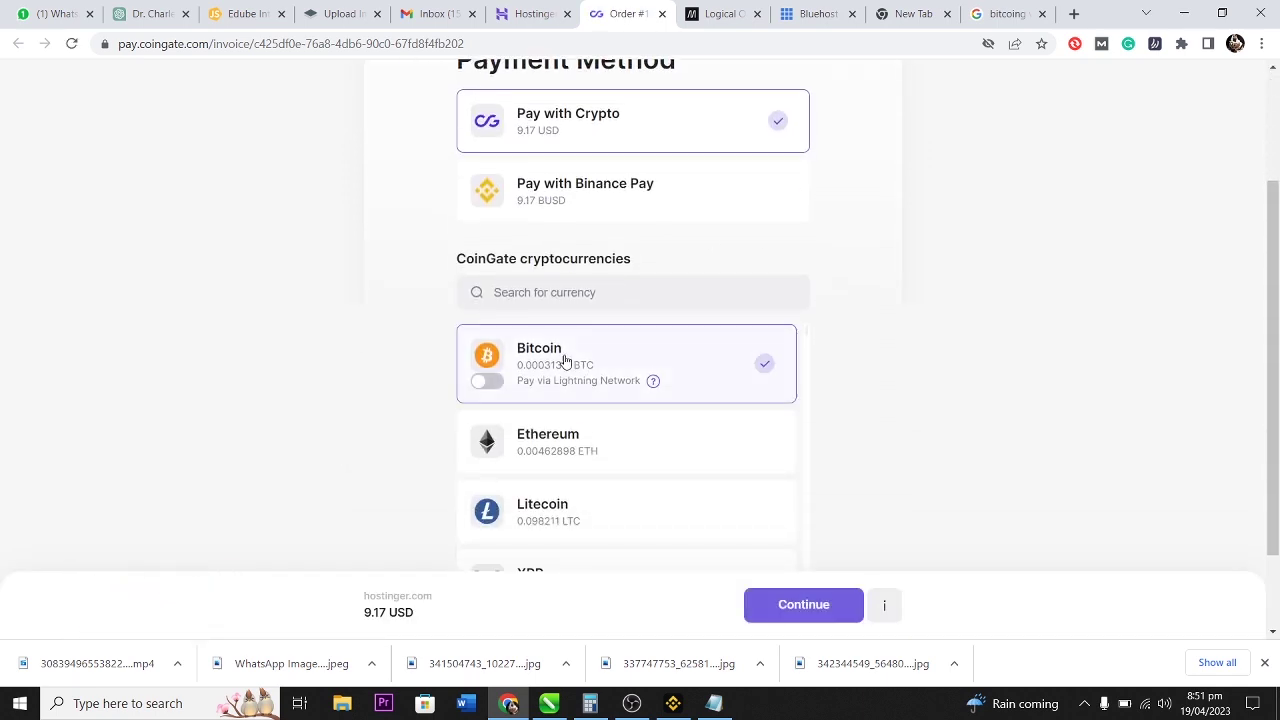
left_click(789, 604)
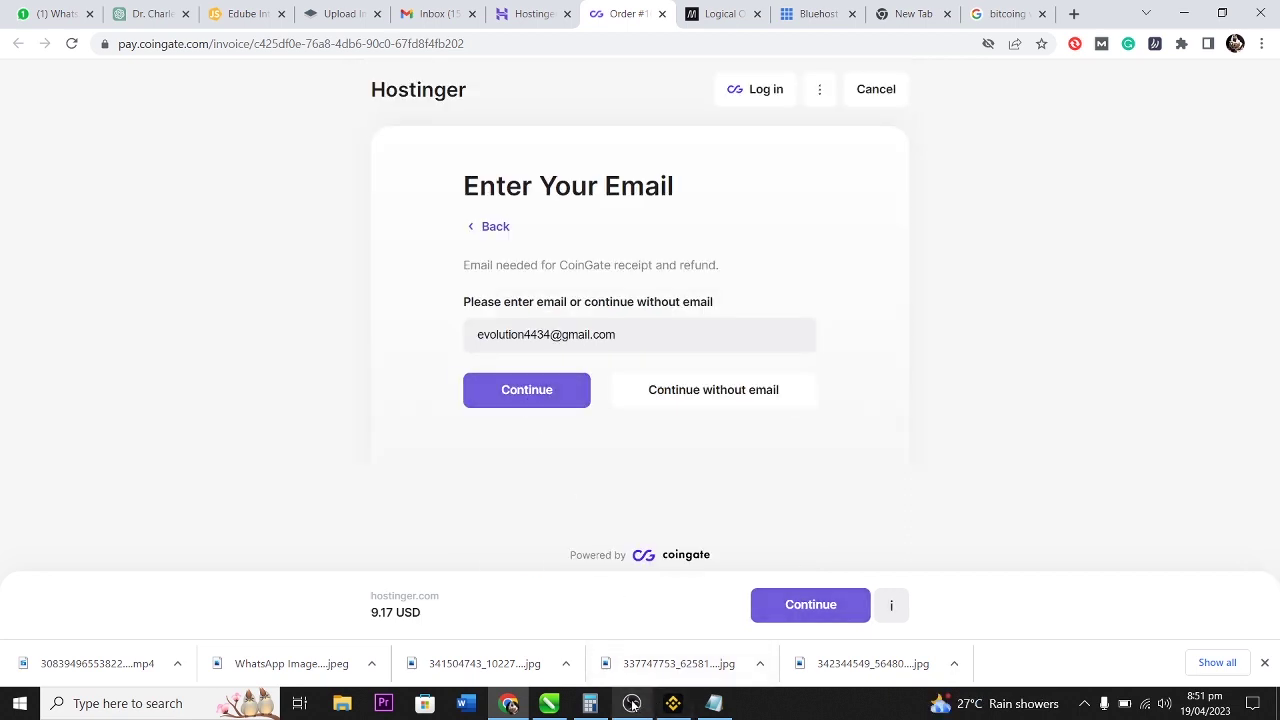
left_click(536, 393)
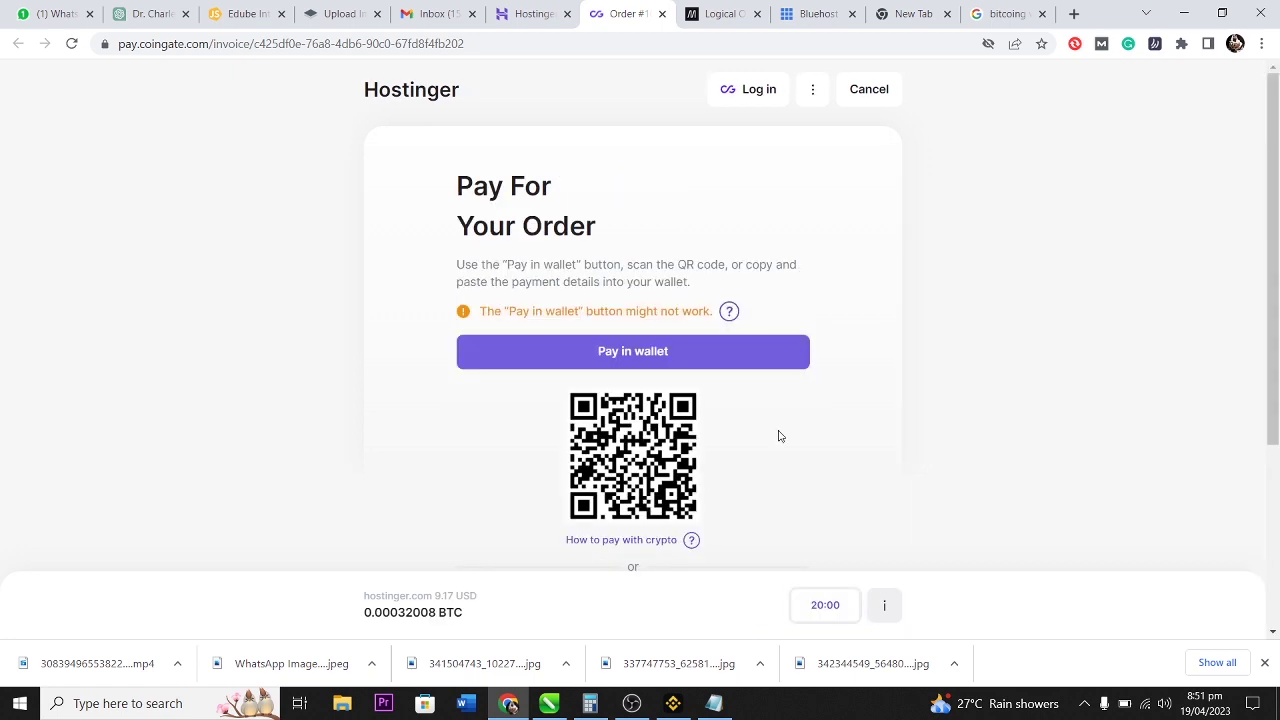
Copy the Bitcoin address and the 0.00032008 BTC amount, then pay from the wallet app.
scroll(780, 436, "down", 3)
scroll(770, 387, "down", 1)
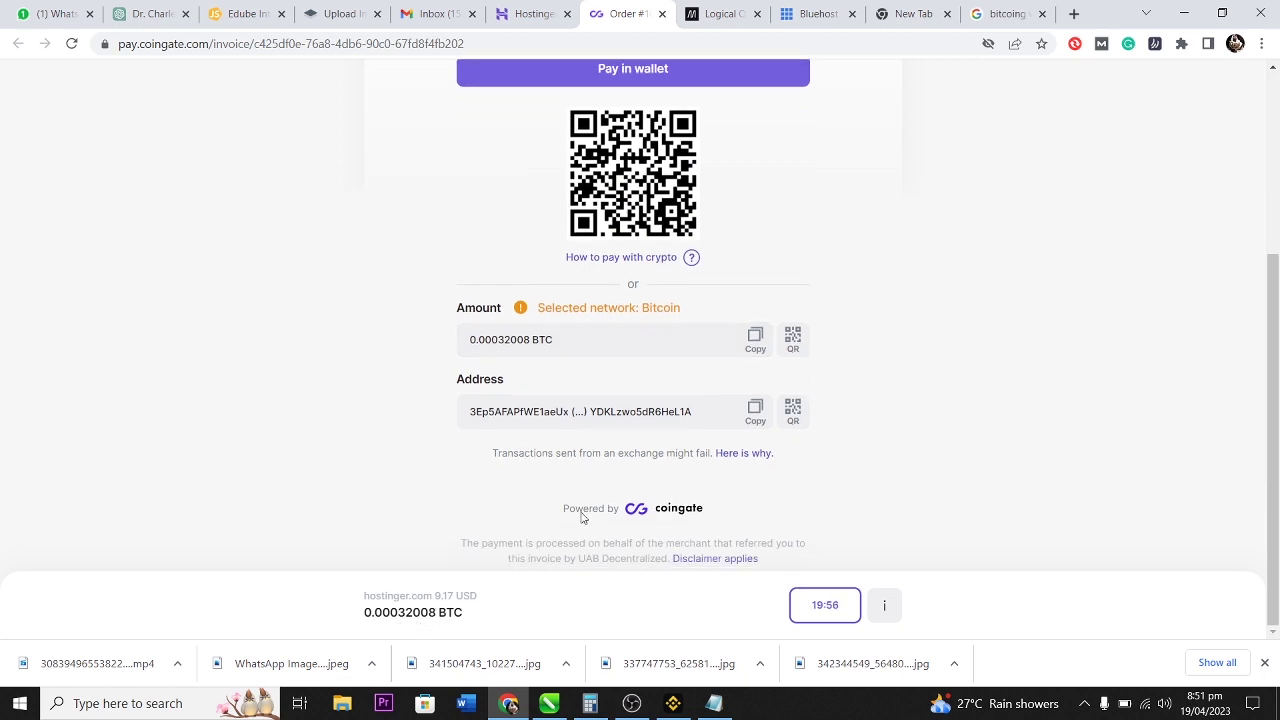
left_click(755, 410)
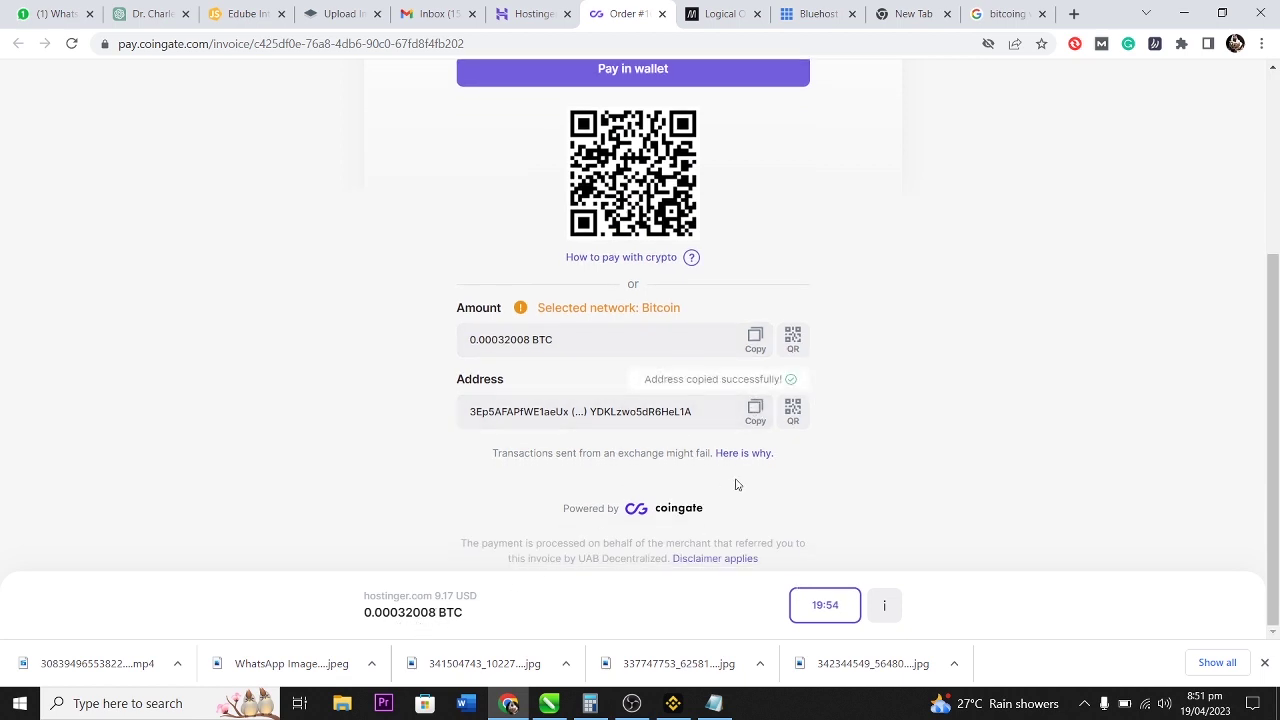
left_click_drag(365, 612, 435, 615)
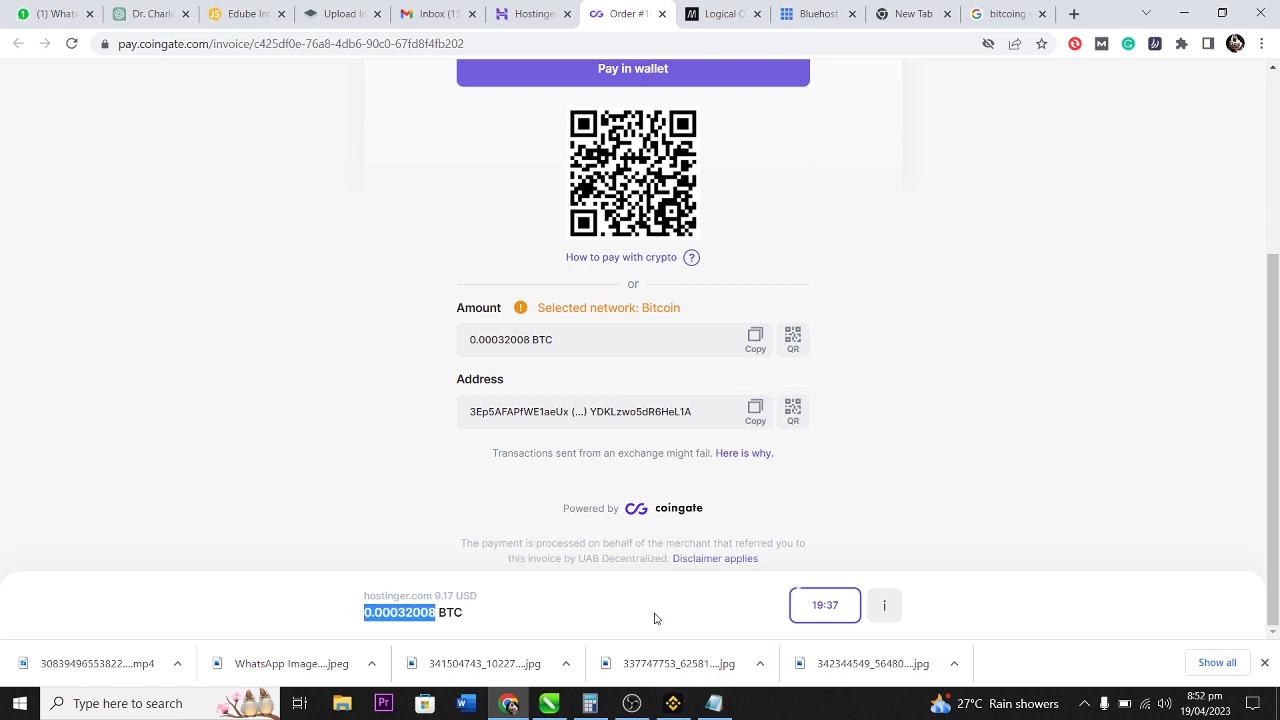
left_click(673, 703)
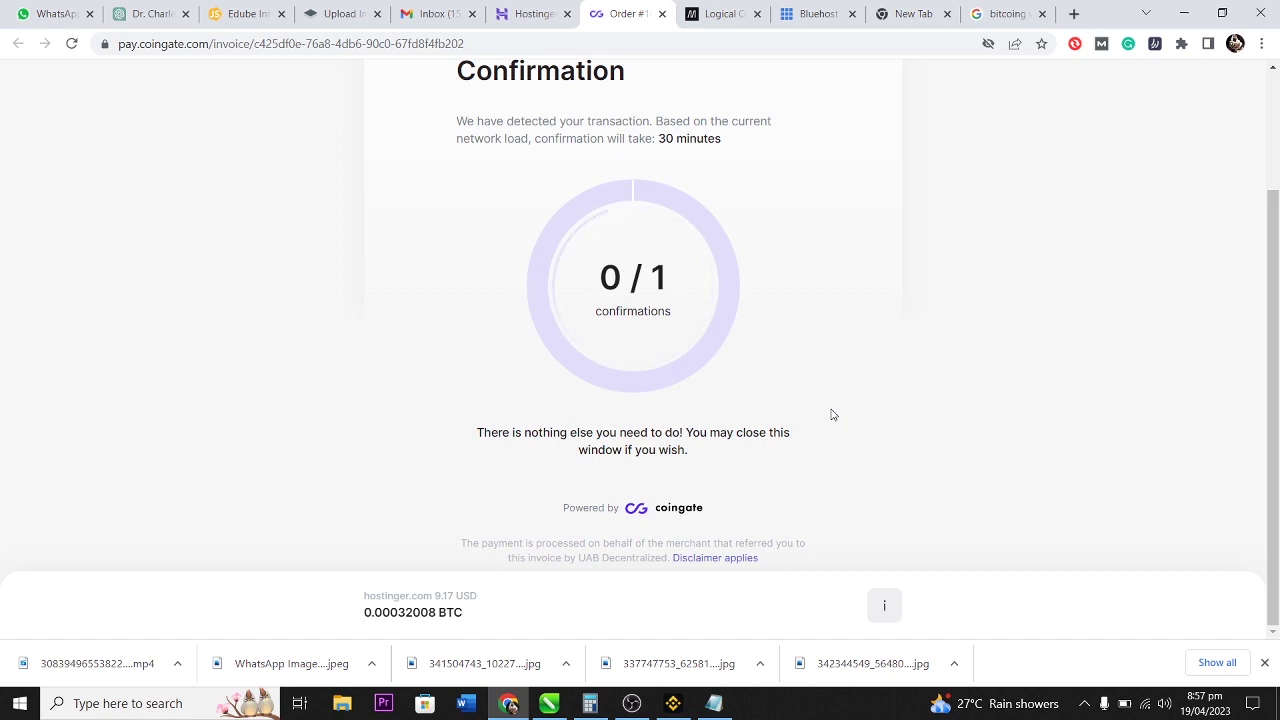
Return to hPanel's dashboard and open Setup for the lightsspeedtravels.com Domain Transfer.
left_click(535, 8)
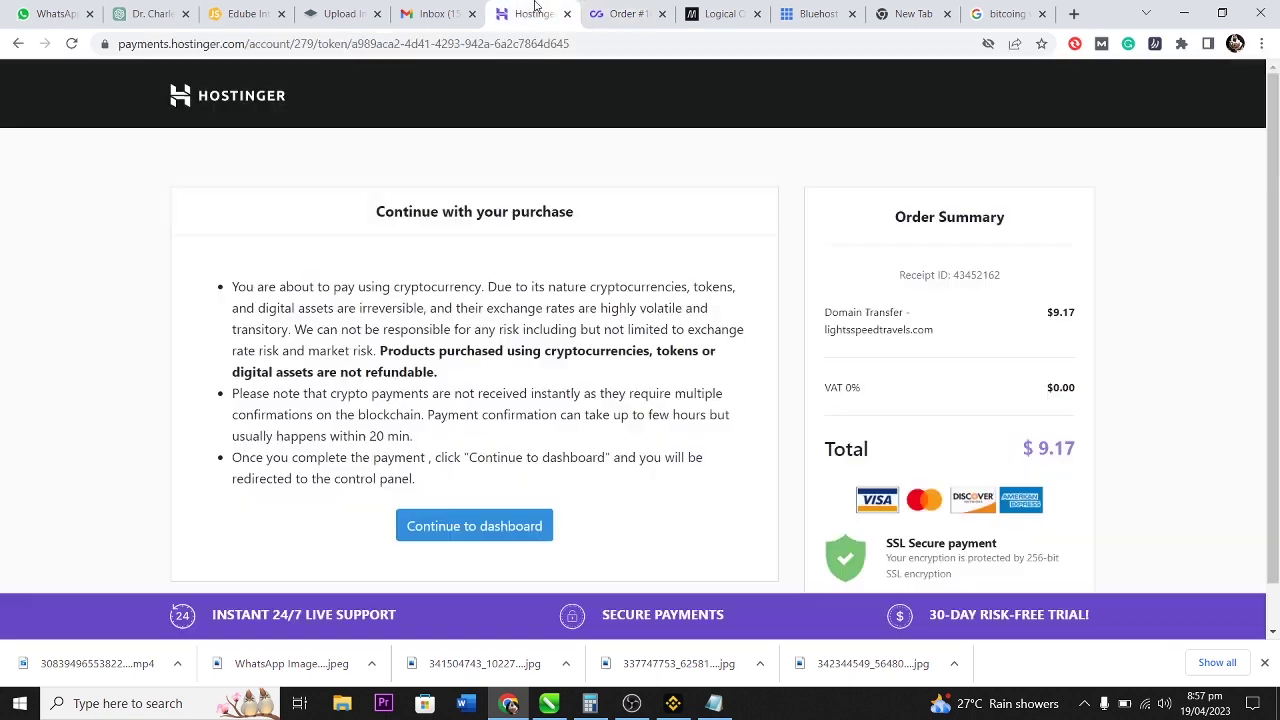
left_click(478, 525)
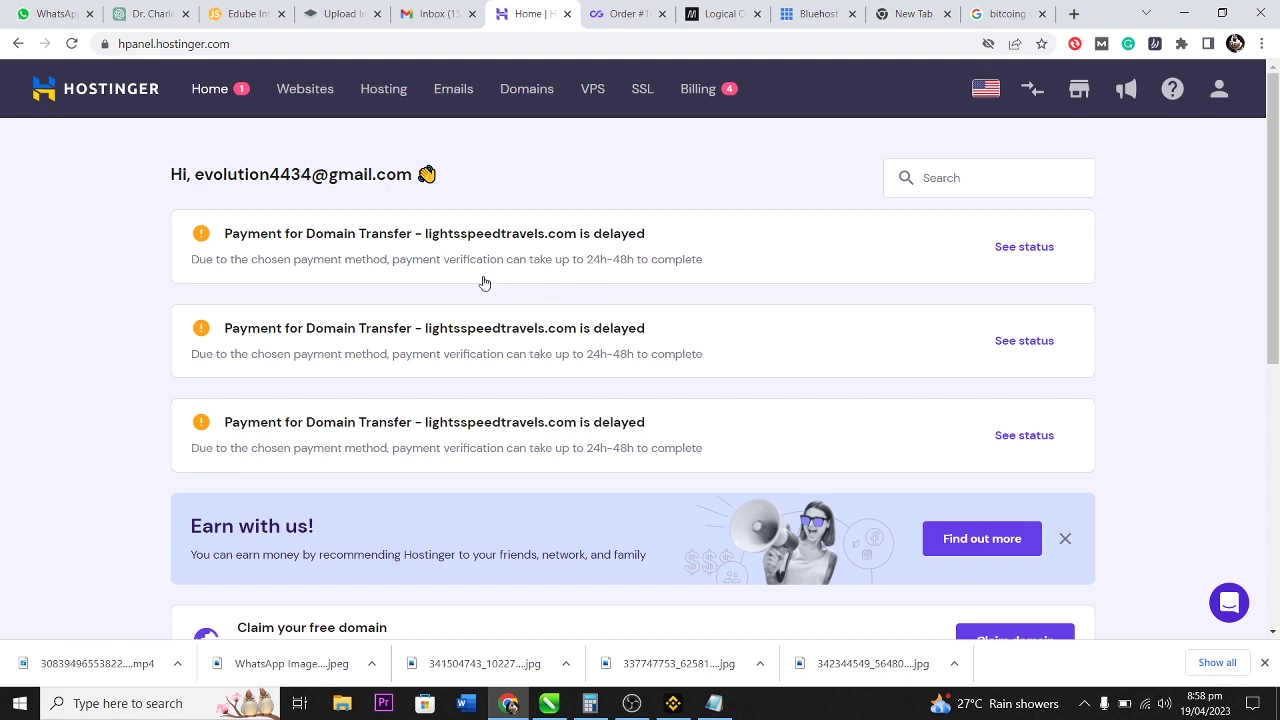
scroll(616, 316, "down", 4)
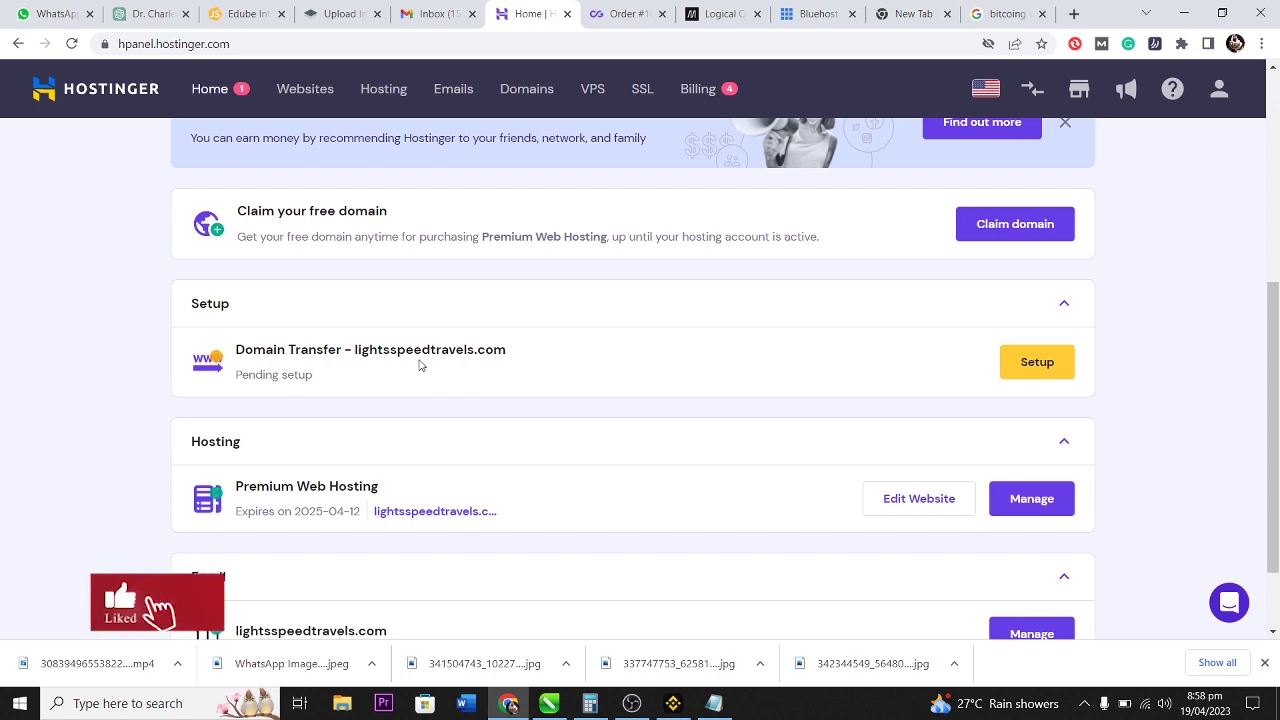
scroll(420, 362, "down", 1)
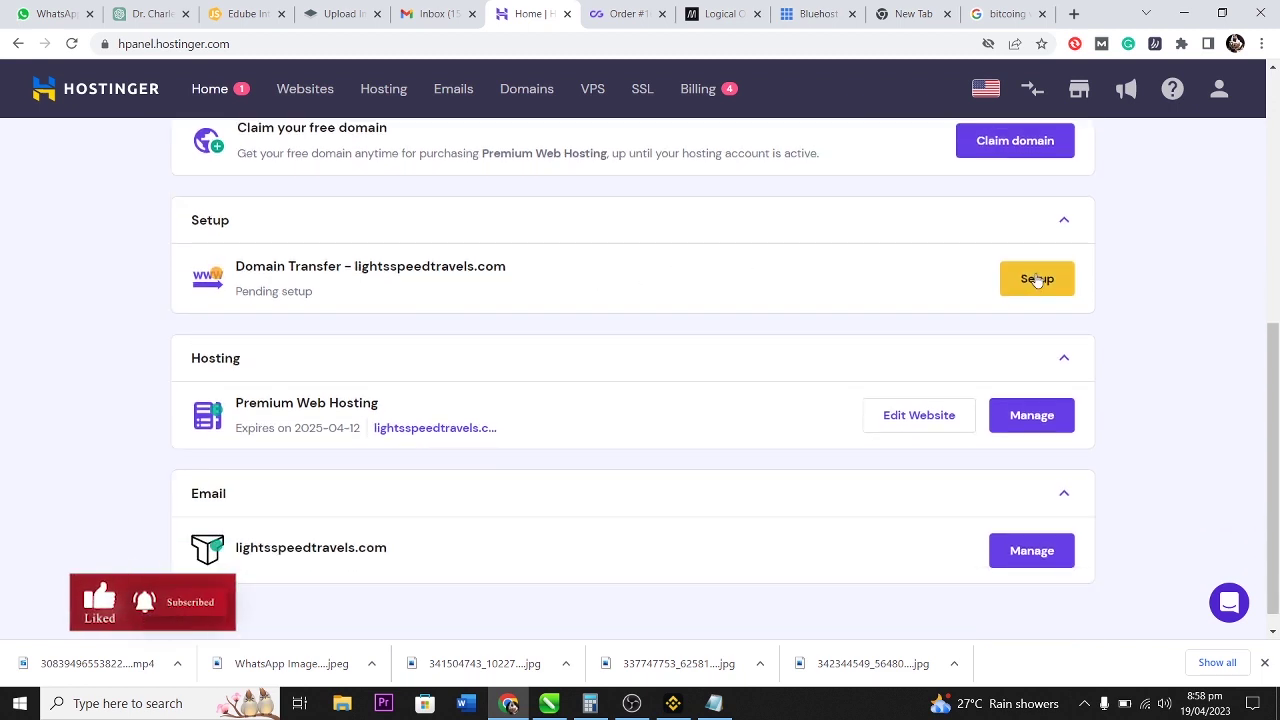
left_click(1037, 280)
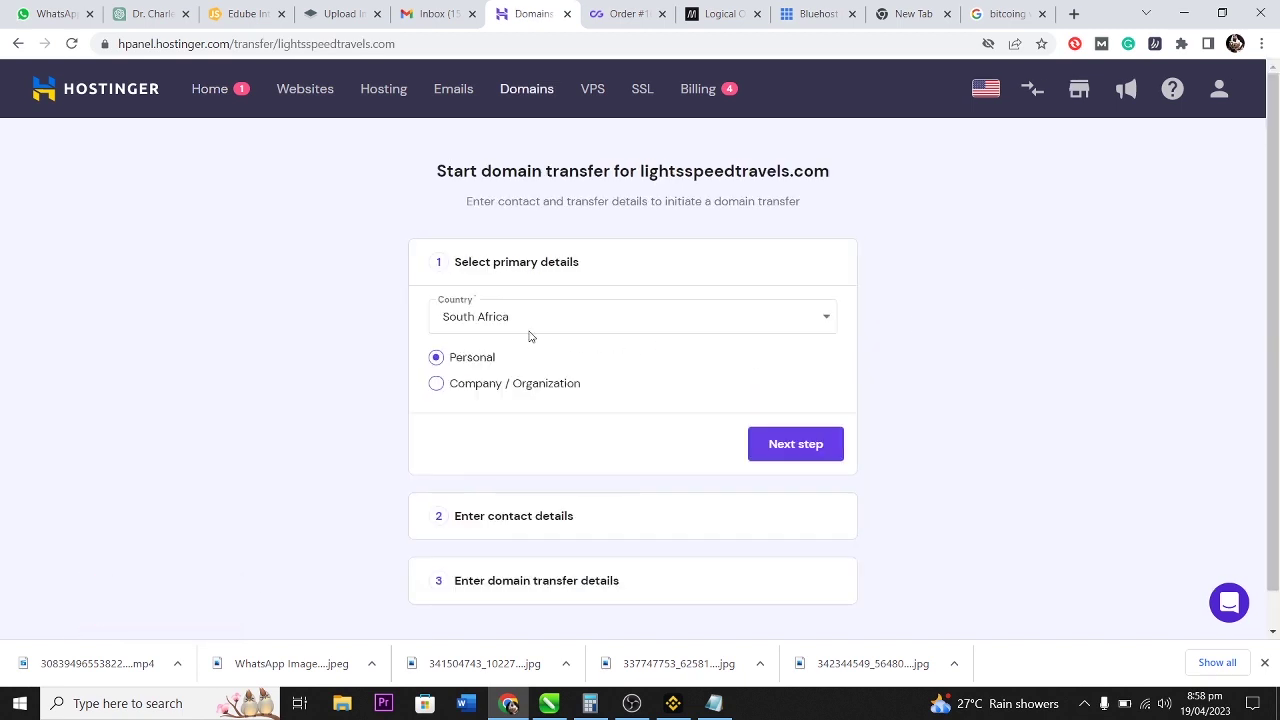
On the contact details step, set the region to Free State, the city to Johannesburg, and enter the street address.
left_click(782, 440)
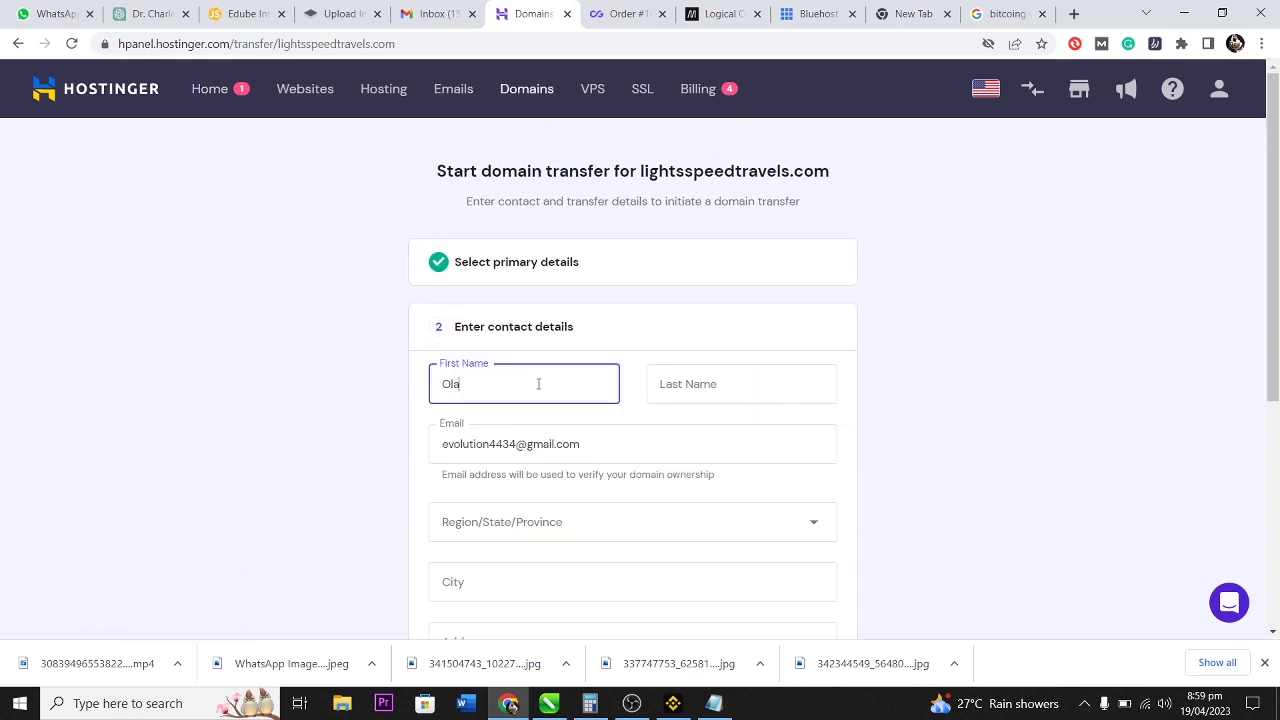
left_click(825, 522)
scroll(889, 526, "down", 3)
left_click(565, 274)
left_click(563, 249)
scroll(537, 331, "up", 1)
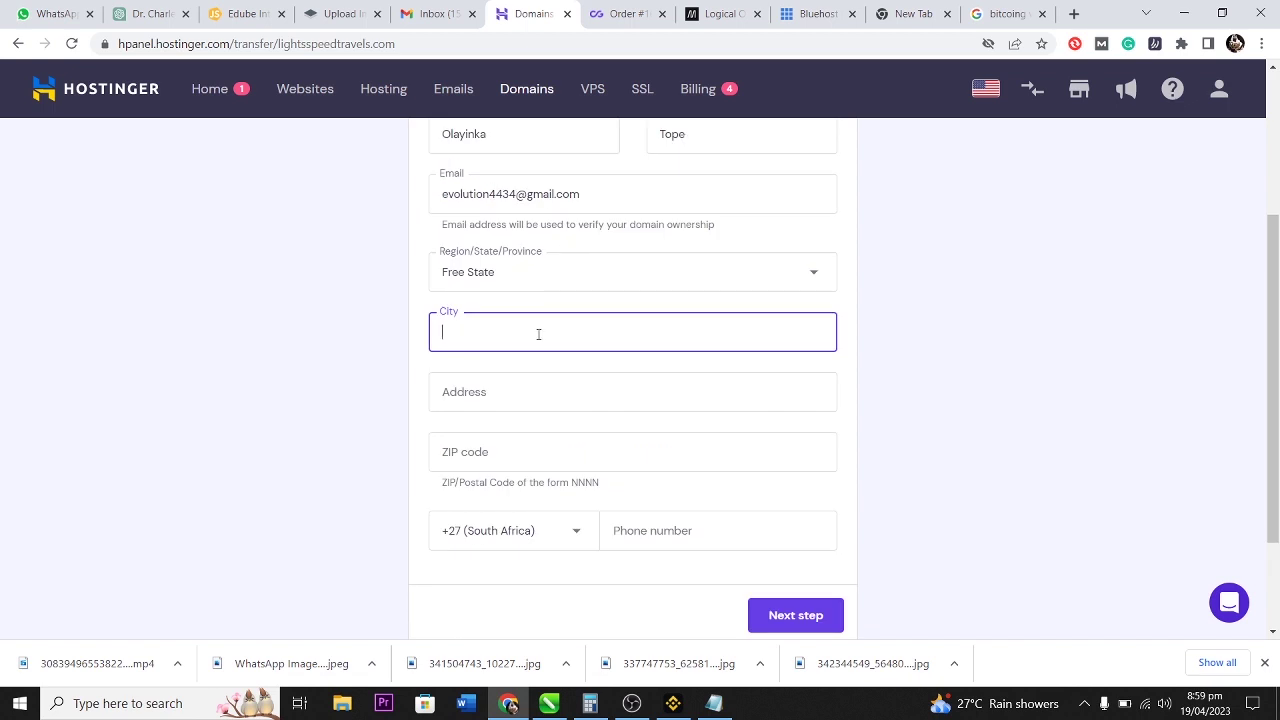
type("Johannesburg")
left_click(526, 400)
Enter the owner's ZIP code, correcting a typo, and the phone number.
left_click(551, 451)
type("46")
key("BackSpace")
key("BackSpace")
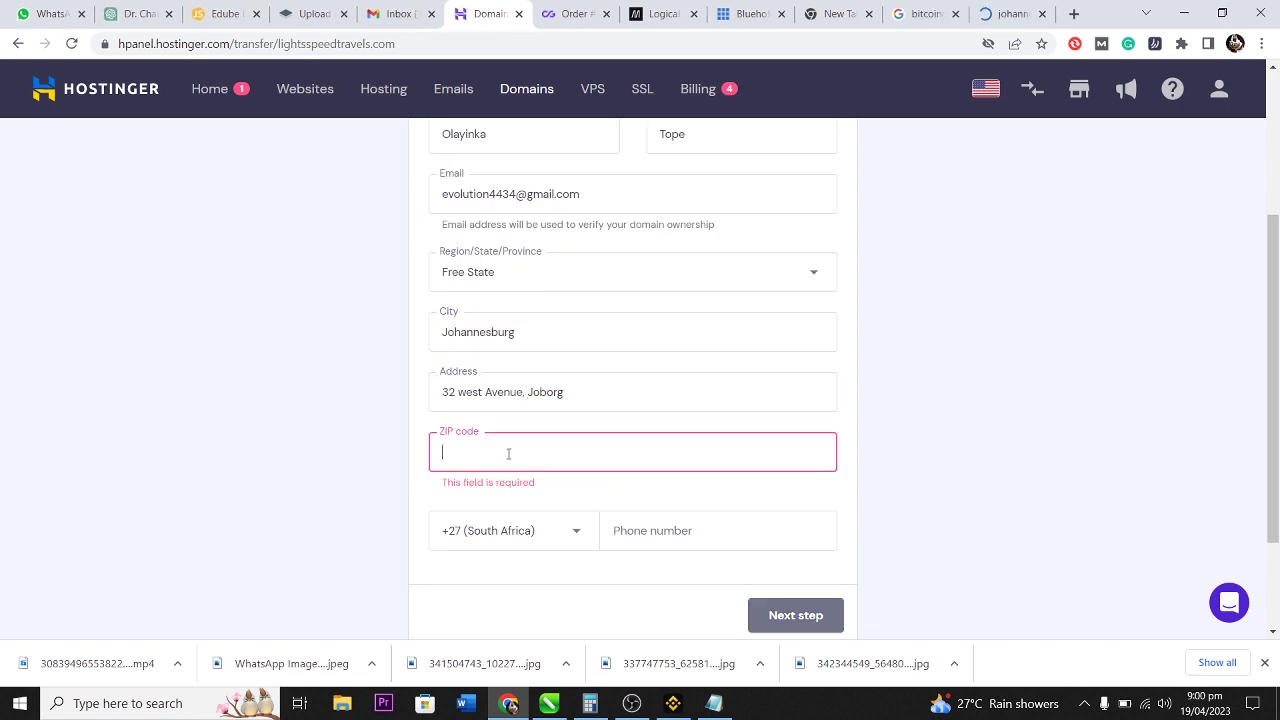
type("1709")
scroll(700, 495, "down", 1)
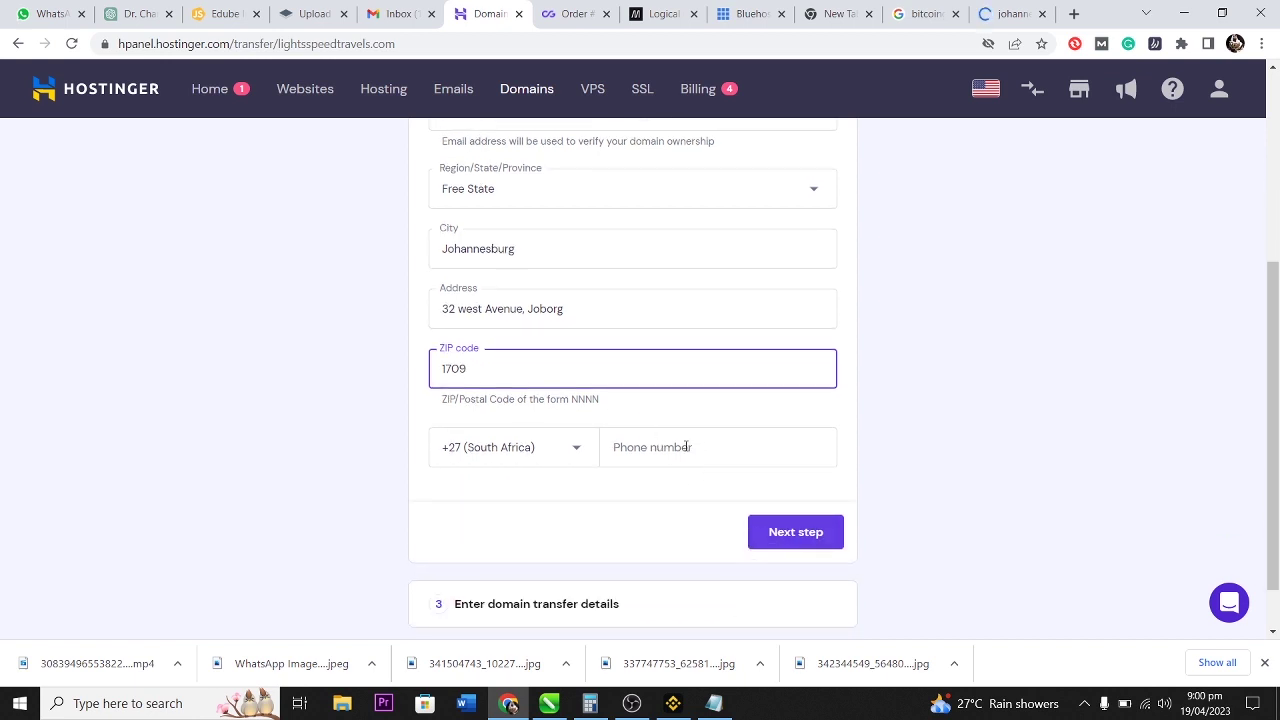
left_click(692, 445)
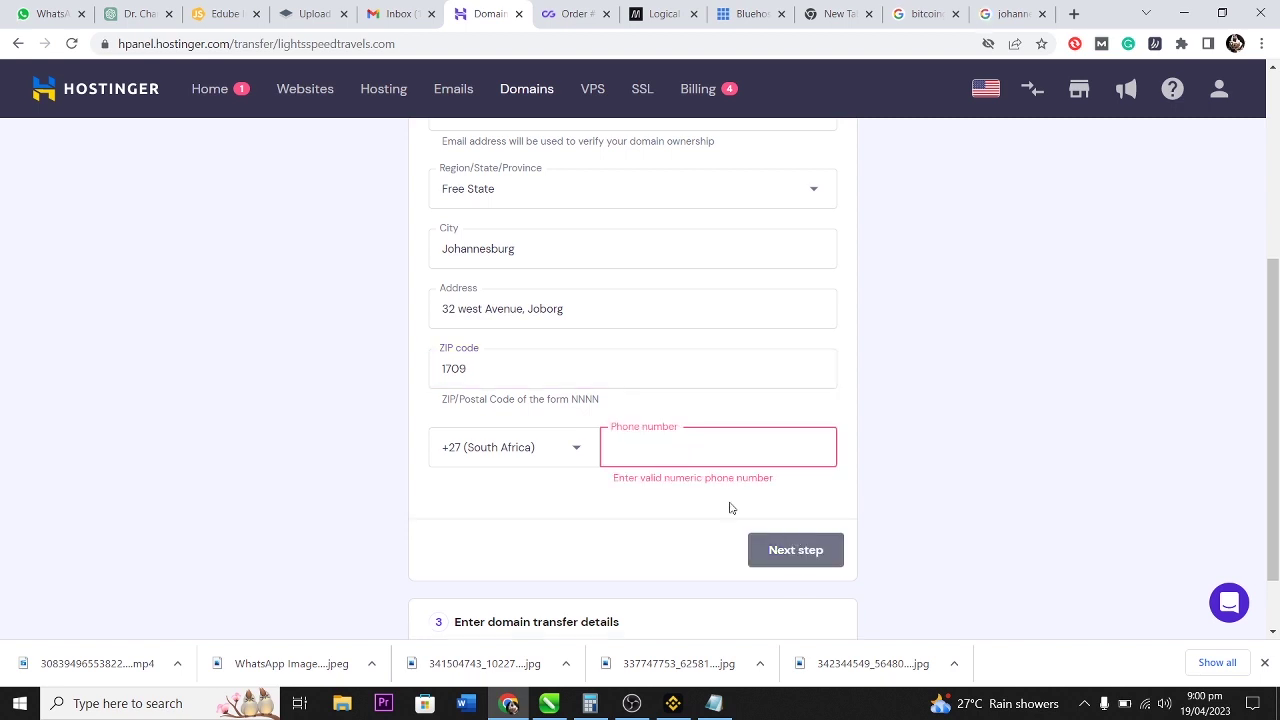
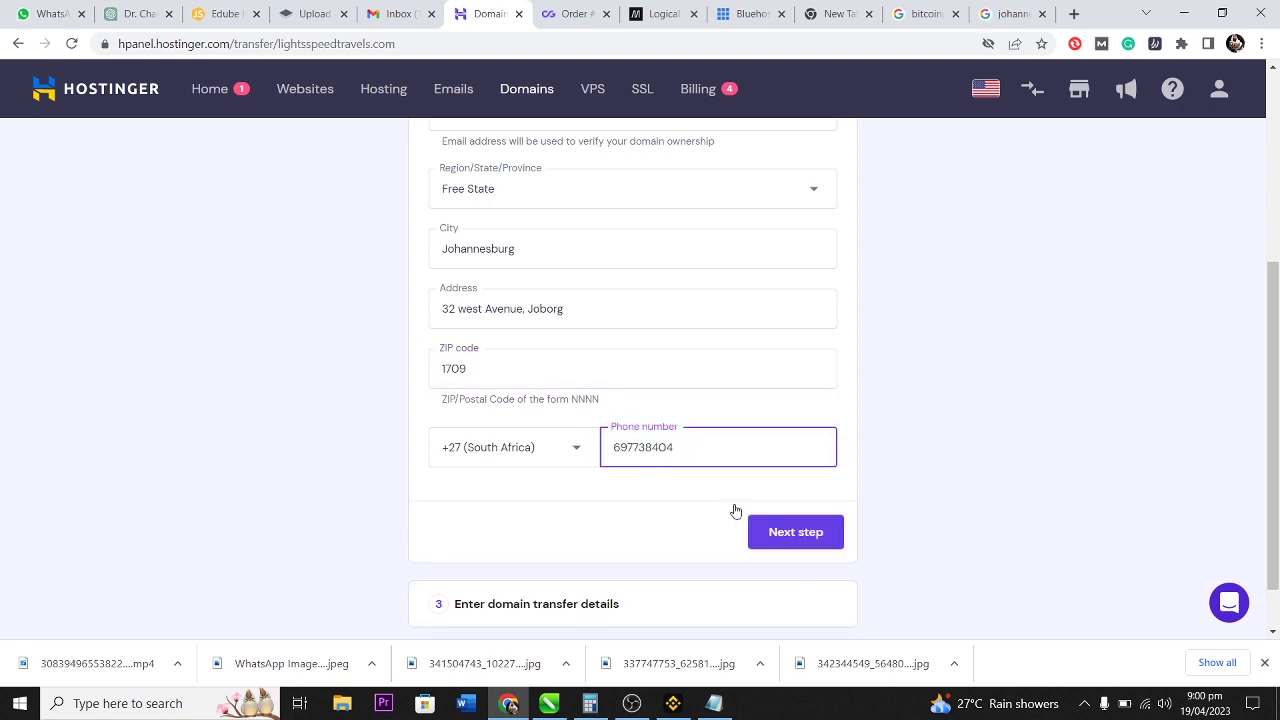
Advance to the EPP code step, focus its field, and switch to Gmail.
left_click(775, 530)
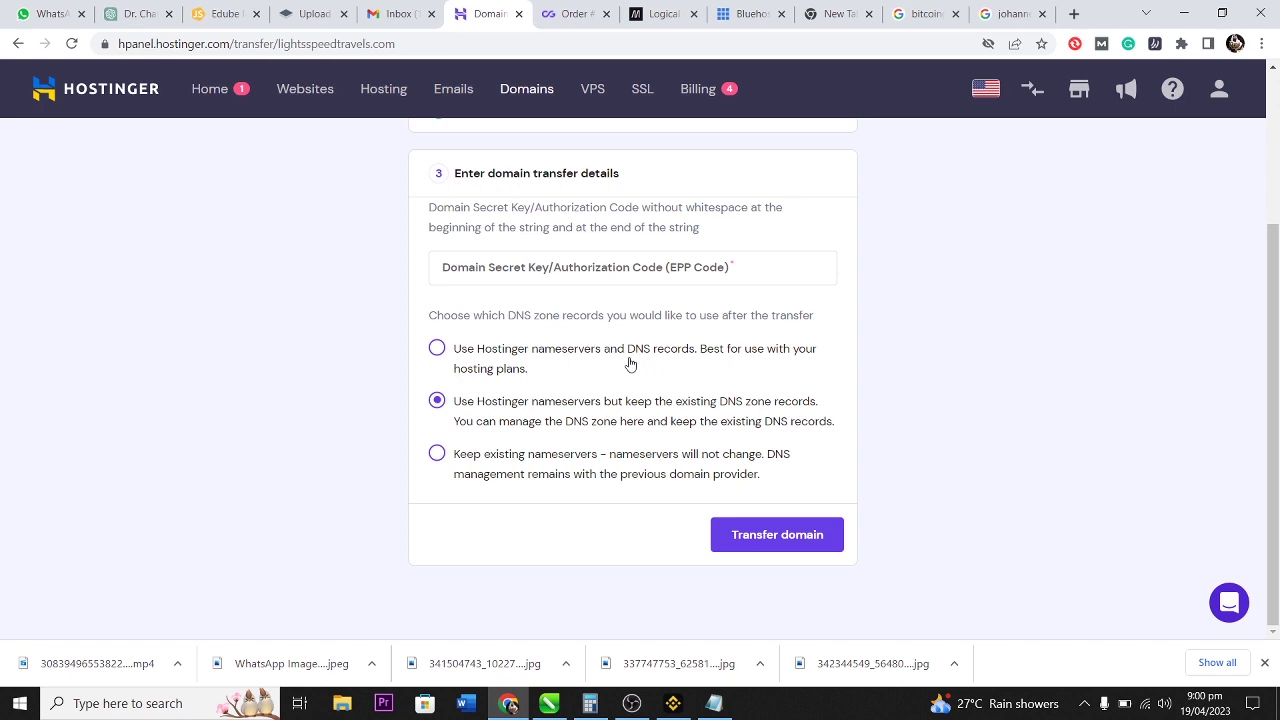
left_click(586, 266)
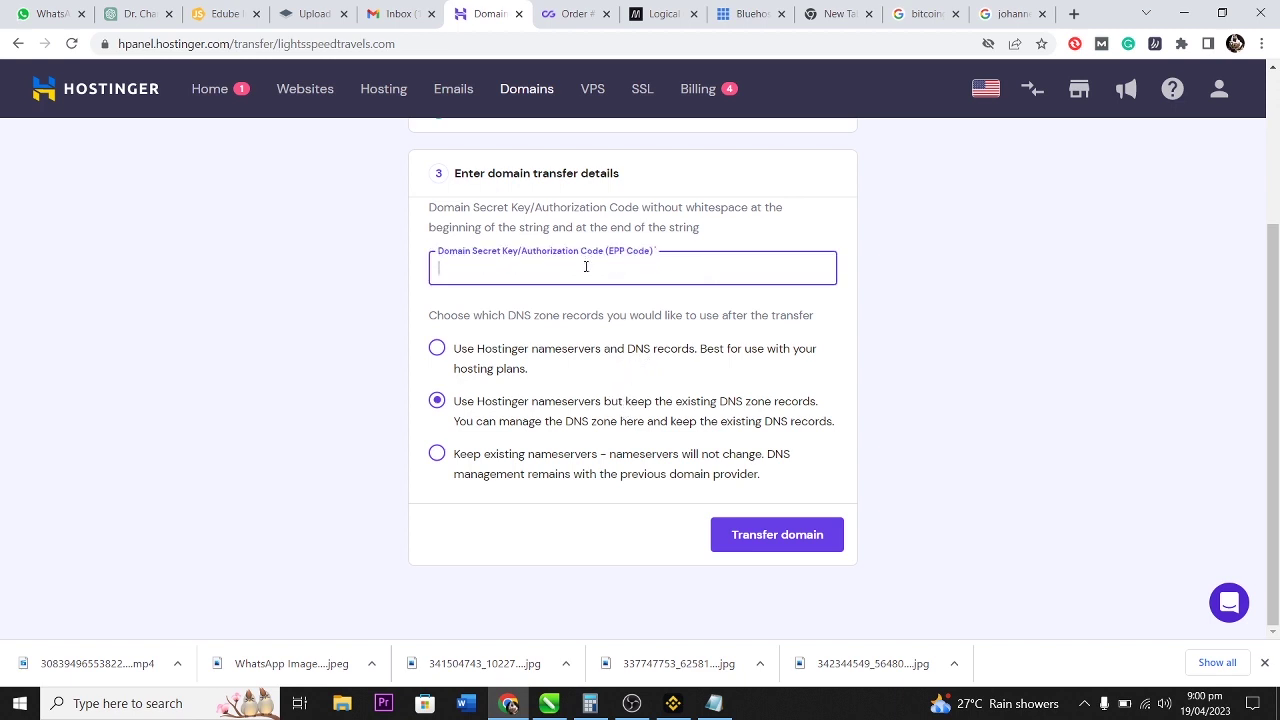
left_click(396, 14)
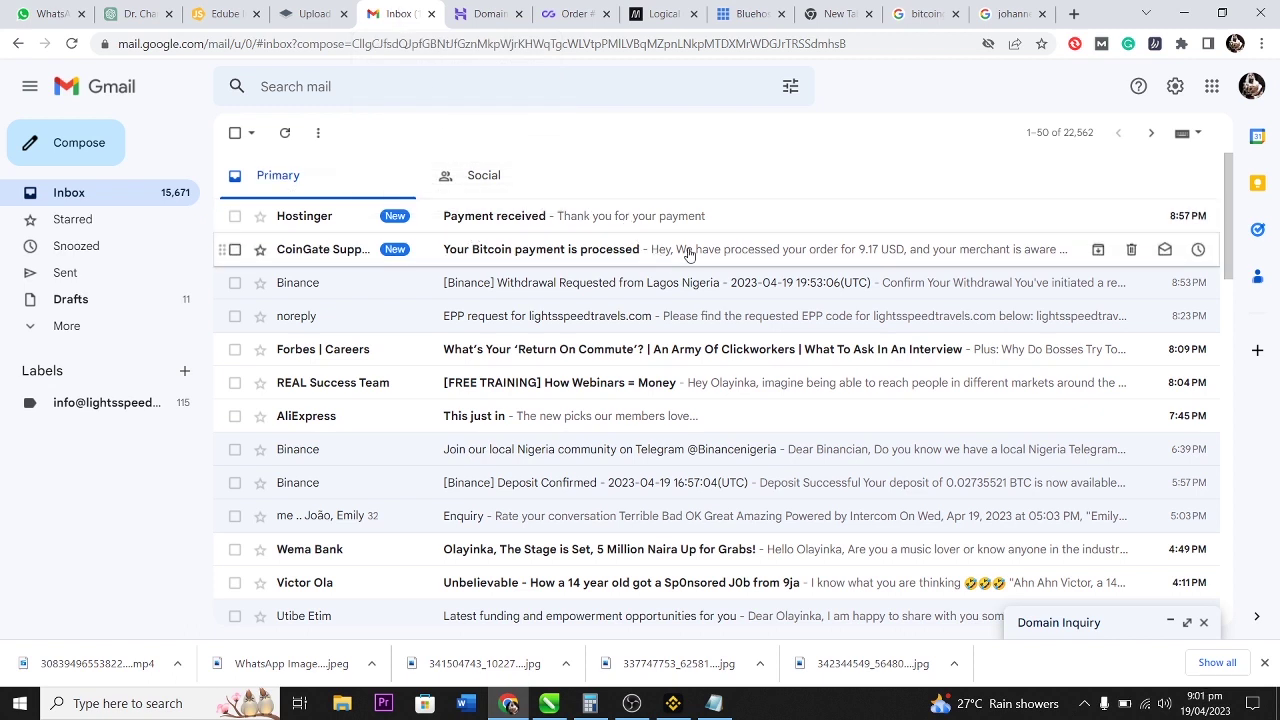
Copy the EPP code from the 'EPP request for lightsspeedtravels.com' email and return to Hostinger's transfer form.
left_click(520, 316)
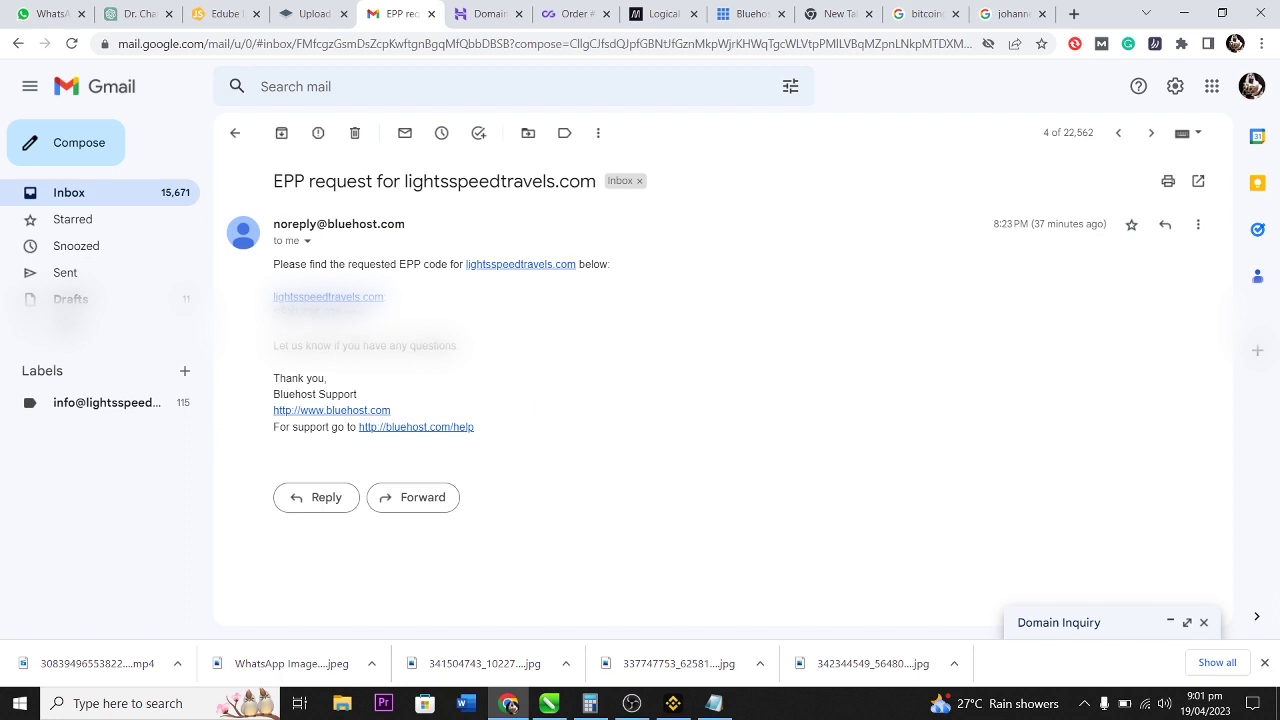
left_click_drag(273, 312, 368, 313)
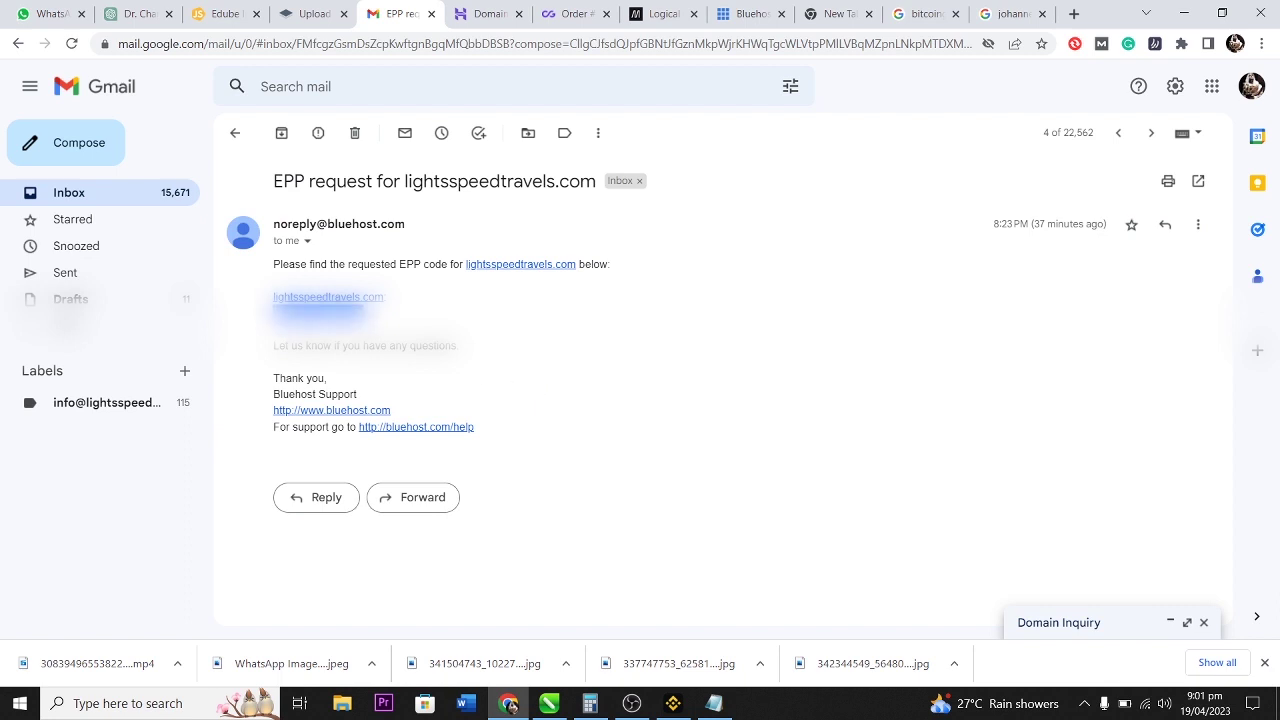
right_click(343, 337)
left_click(375, 349)
left_click(488, 14)
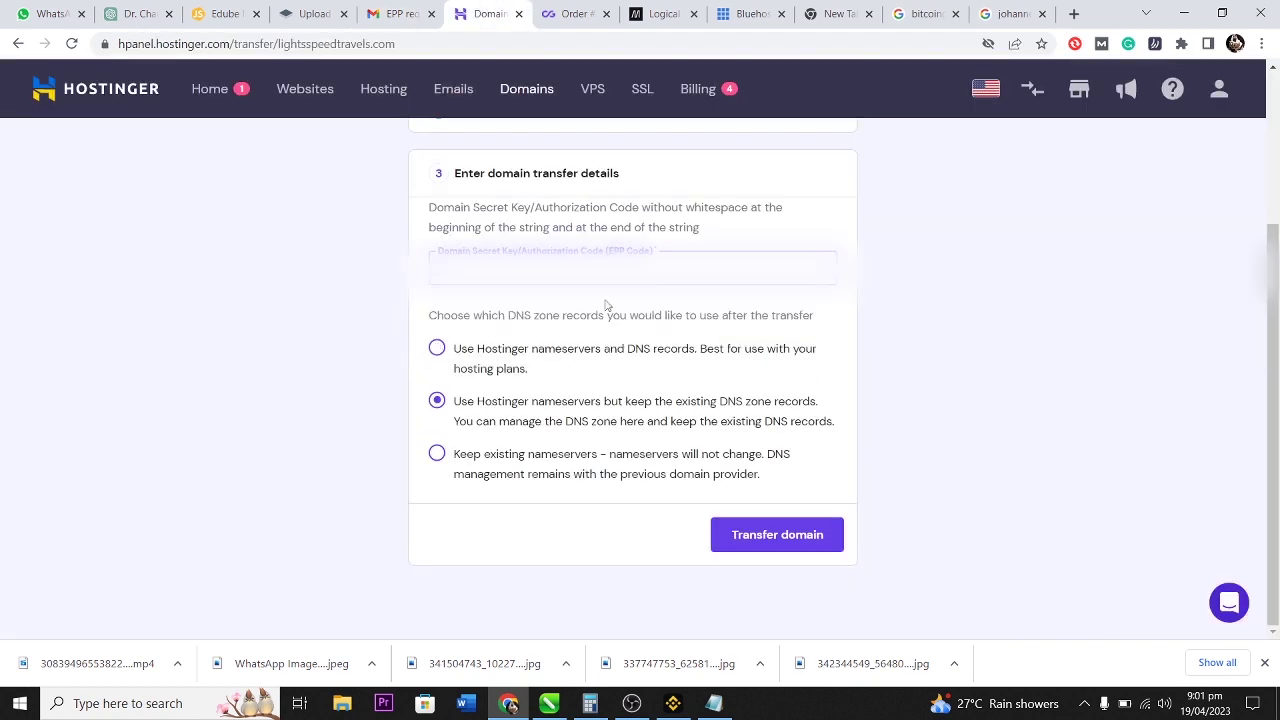